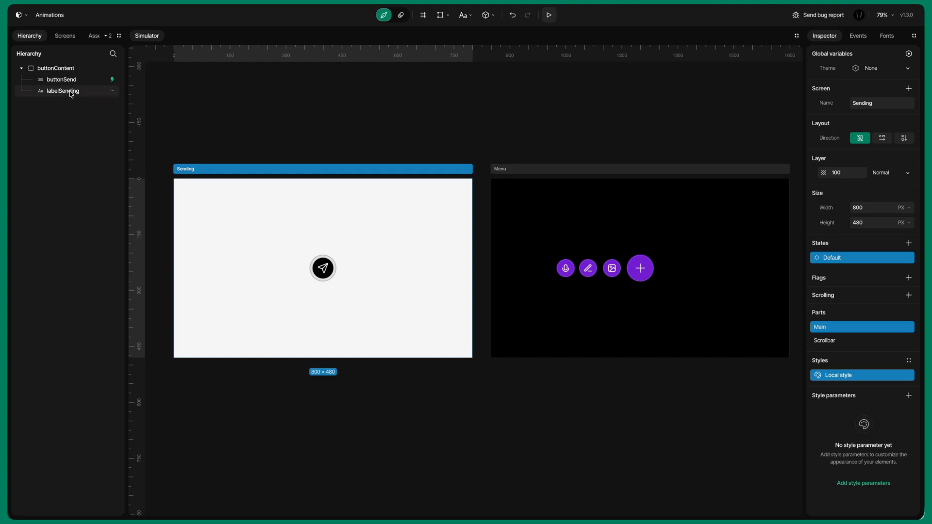
Examine the labelSending element and the Menu screen's buttons, ending with the Sending screen selected.
click(71, 92)
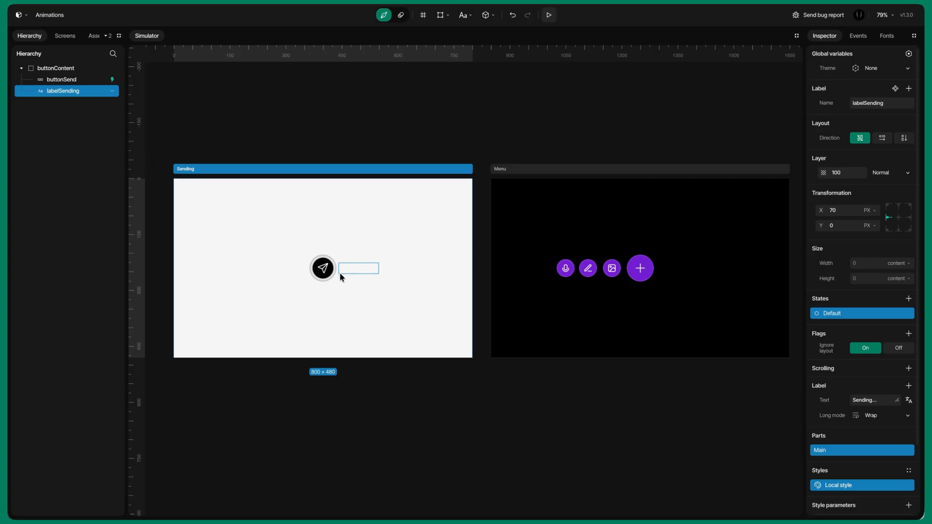
click(480, 387)
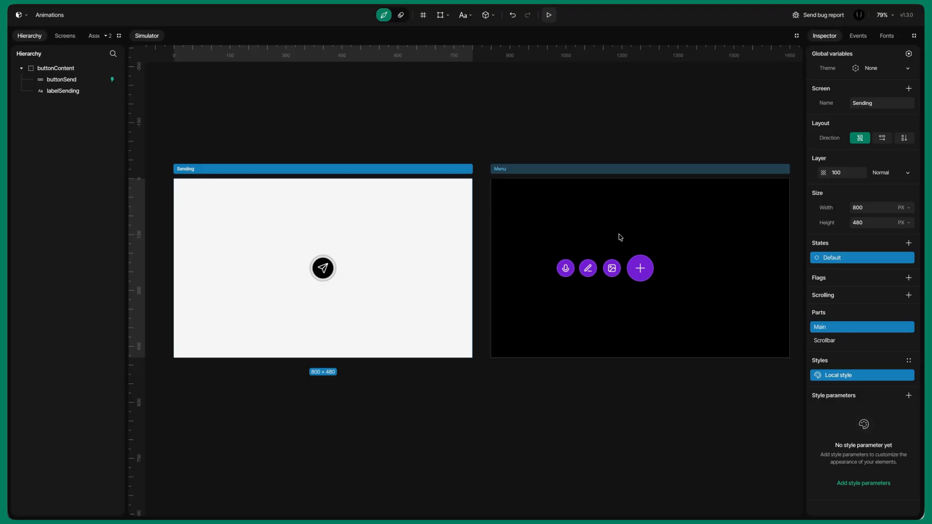
click(619, 238)
scroll(610, 243, right, 1)
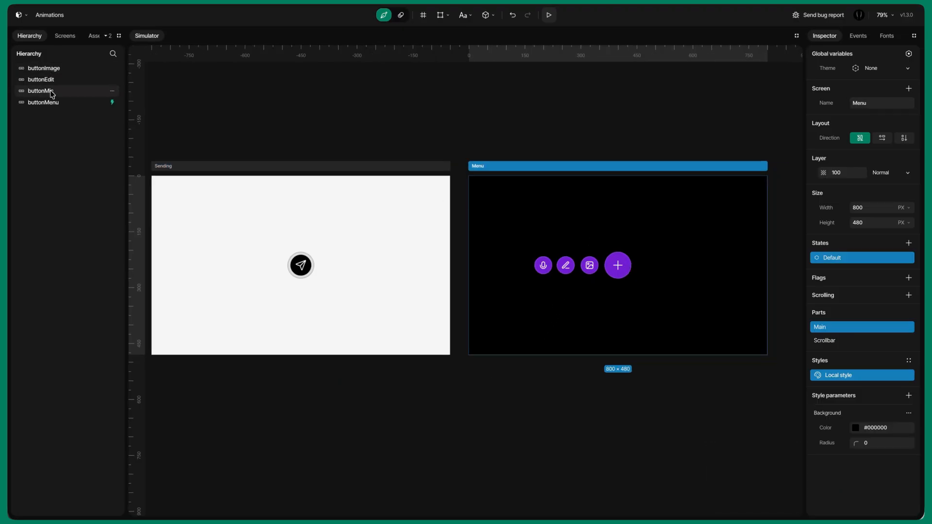
click(440, 320)
drag(456, 382, 477, 373)
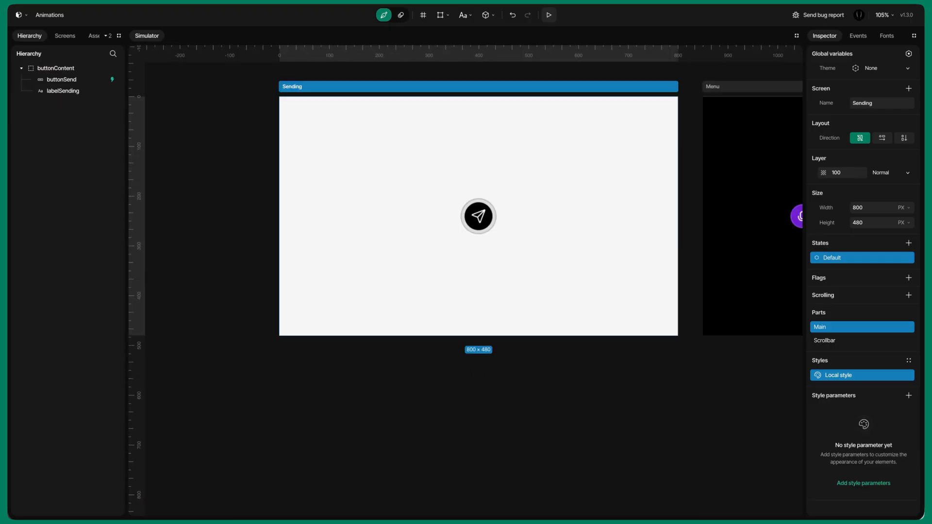
Switch to animation mode and create an animation named Size for the Sending screen.
click(401, 16)
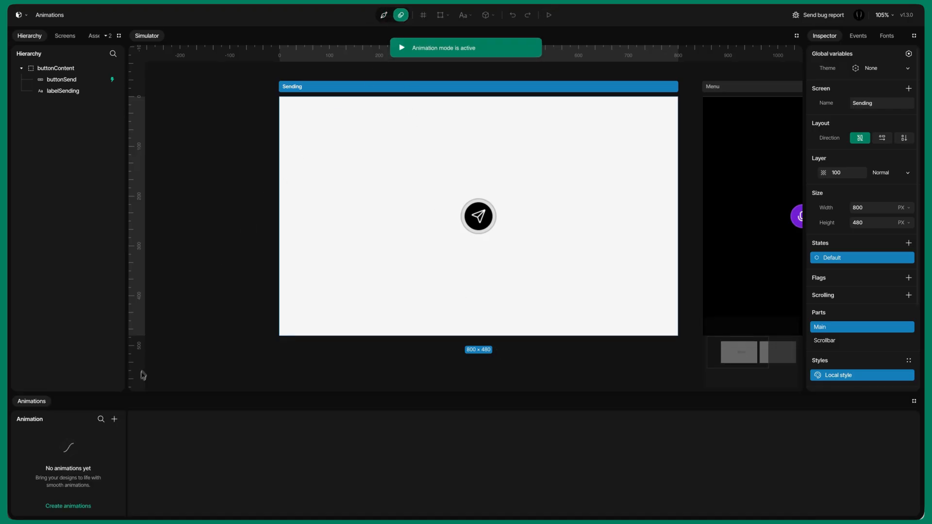
click(116, 419)
double_click(42, 437)
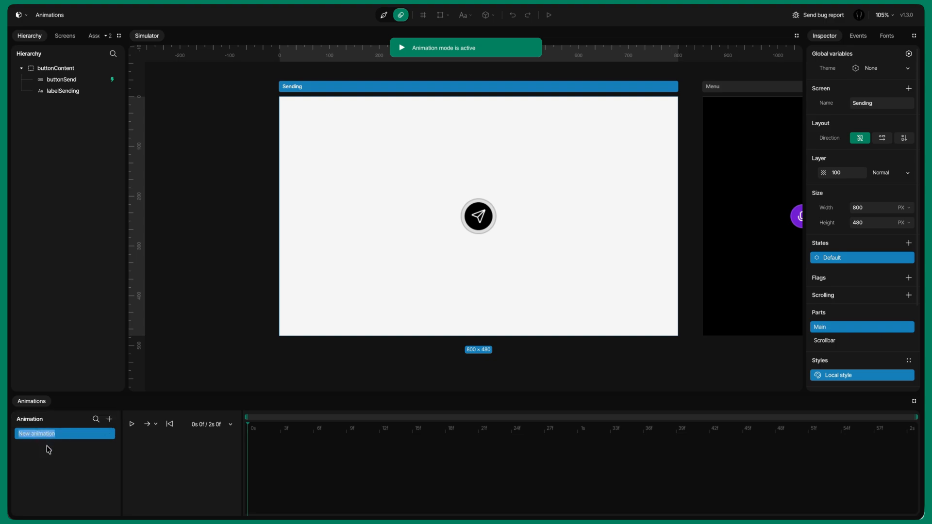
text(Size)
Add a width keyframe of 72 px for the buttonContent container at 0s in the Size animation.
click(68, 72)
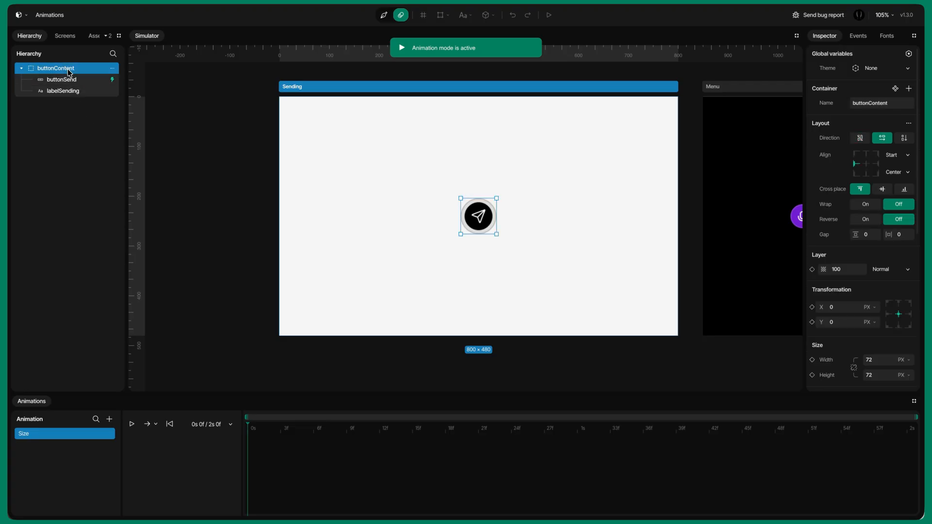
scroll(835, 291, down, 1)
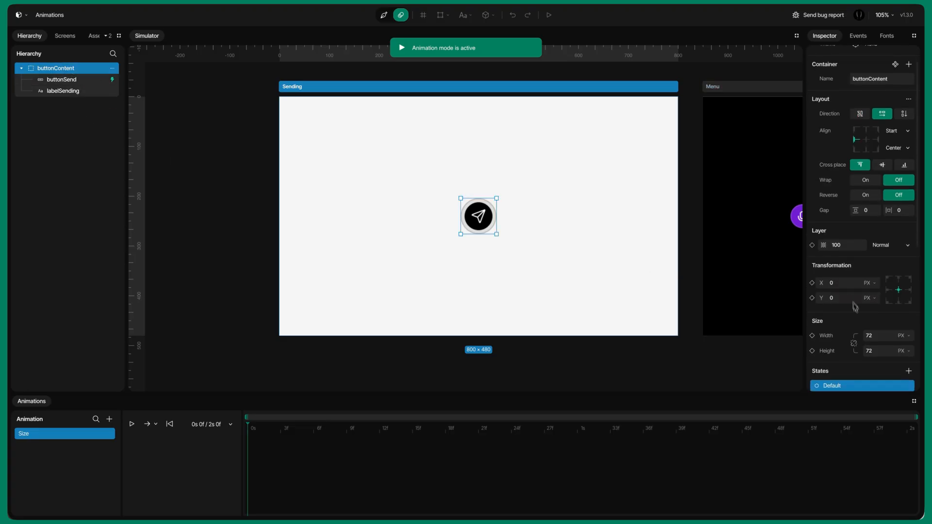
click(878, 340)
click(813, 337)
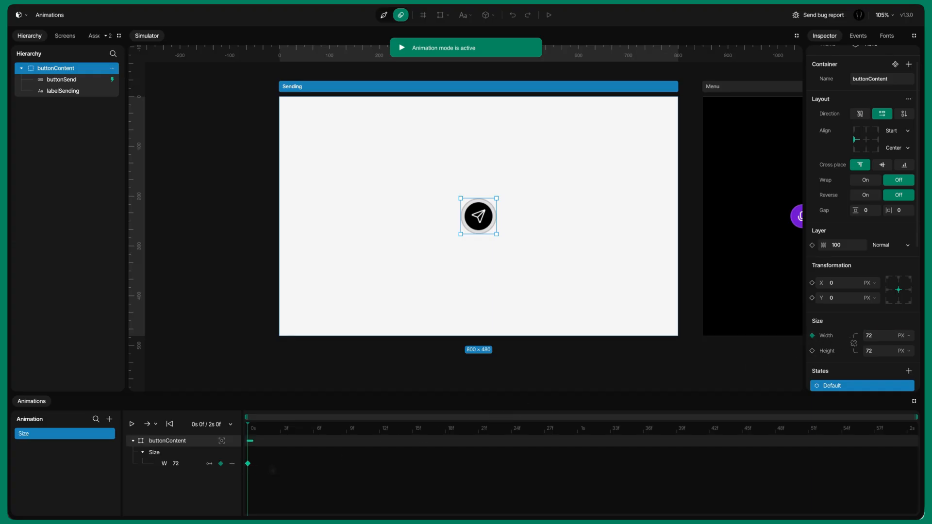
Add a second buttonContent width keyframe of 198 px at frame 12.
drag(248, 440, 379, 447)
double_click(175, 465)
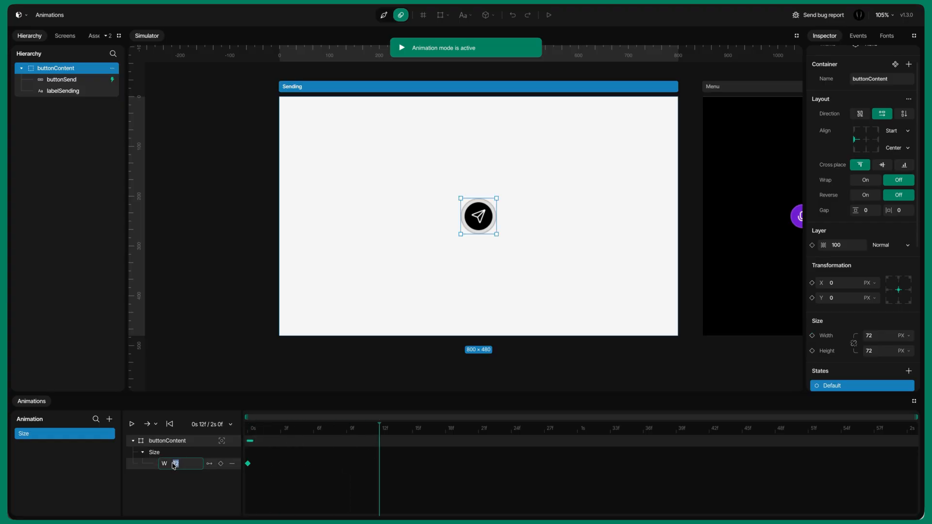
text(198)
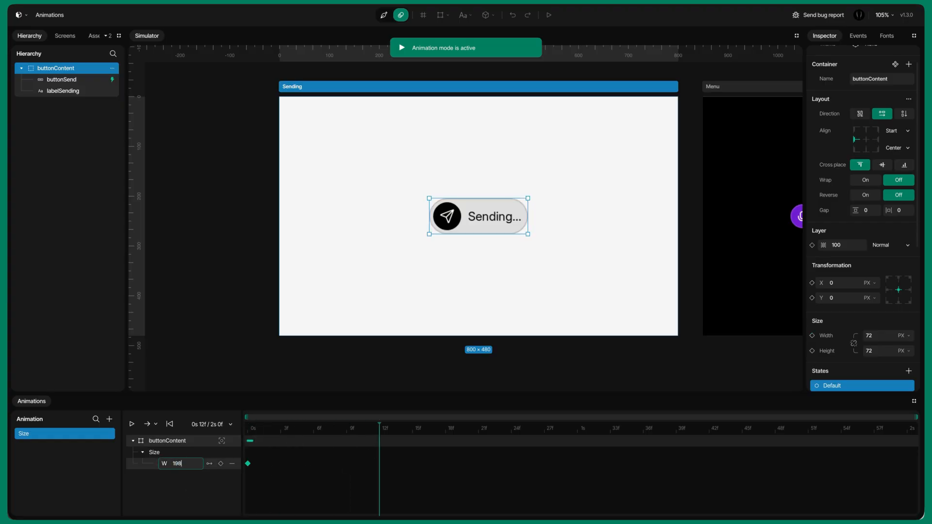
key(Return)
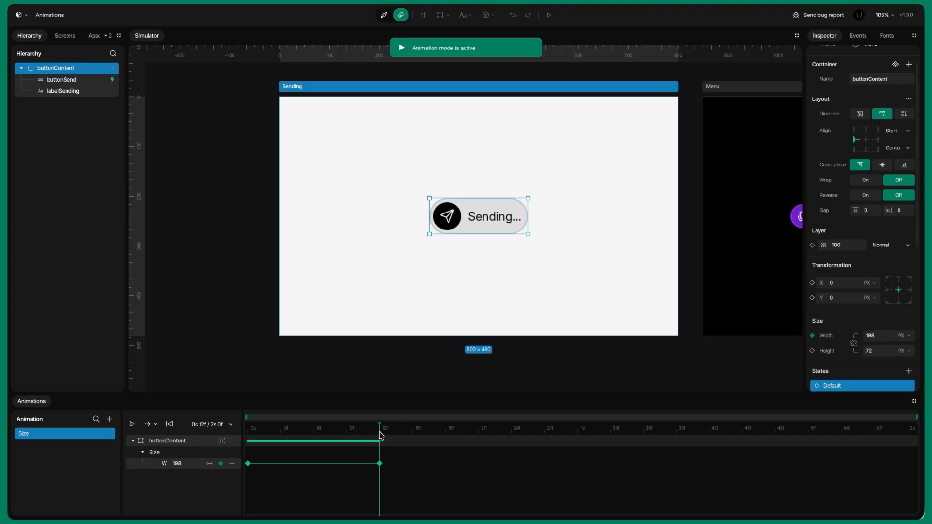
Set the interpolation of buttonContent's first width keyframe at 0s to Ease in out.
drag(378, 434, 248, 435)
click(200, 464)
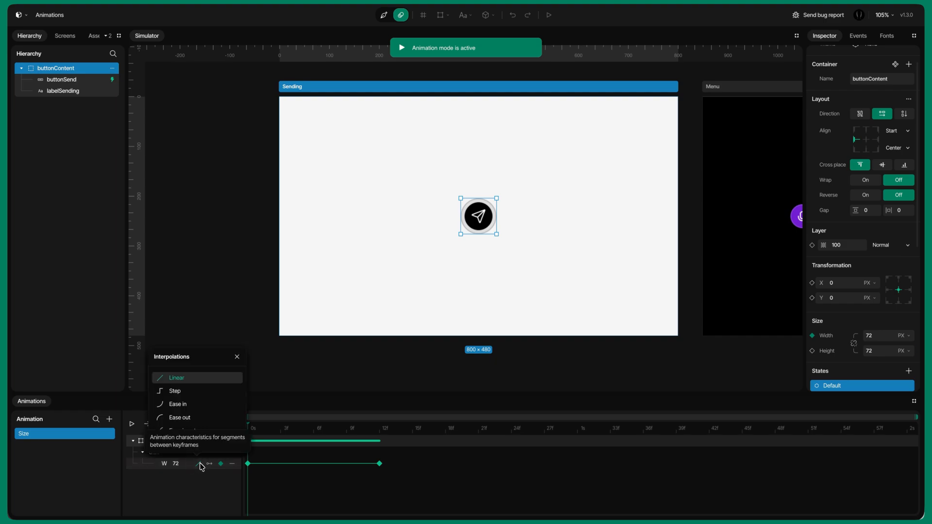
click(185, 431)
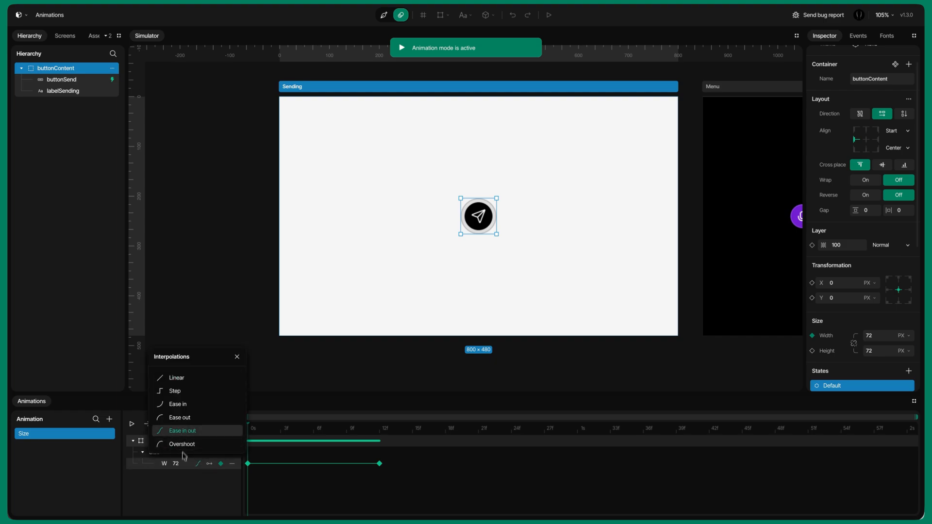
Play the Size animation and scrub through its first 10 frames to preview the width change, returning to 0s.
click(131, 423)
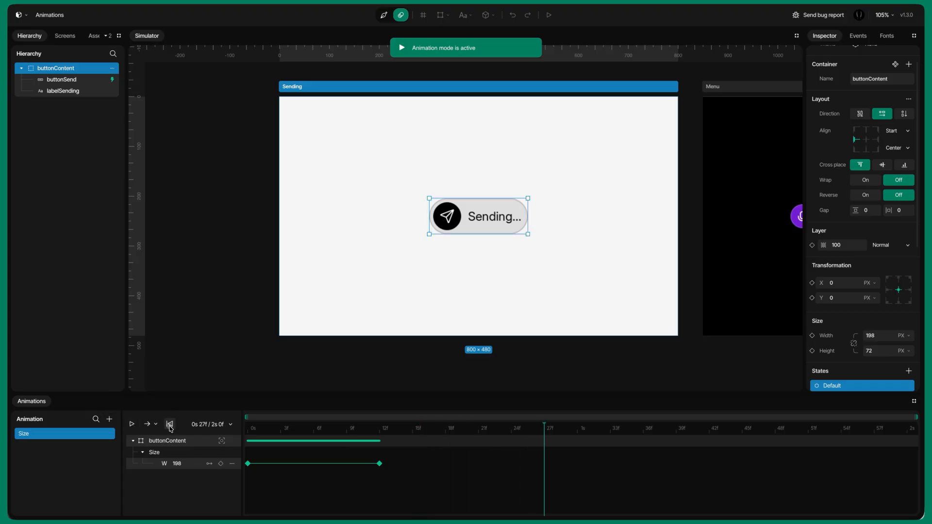
click(132, 424)
click(132, 426)
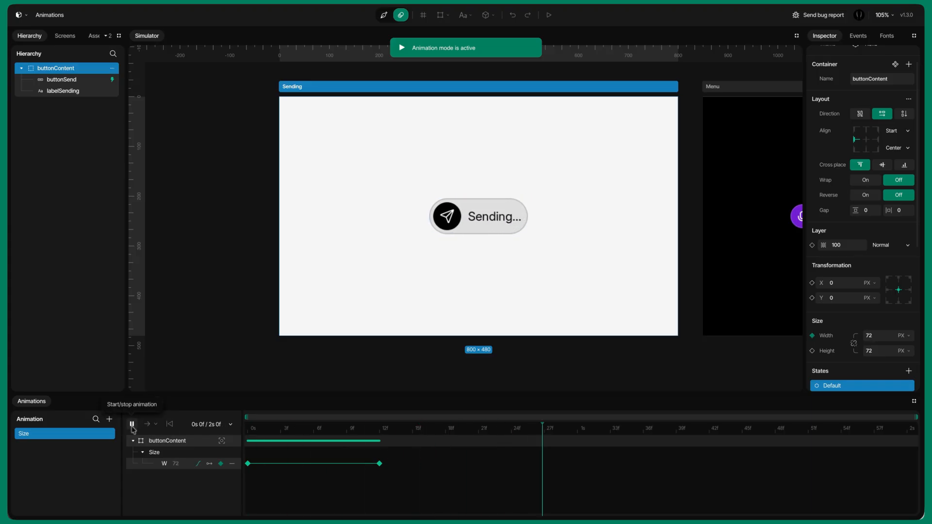
click(170, 426)
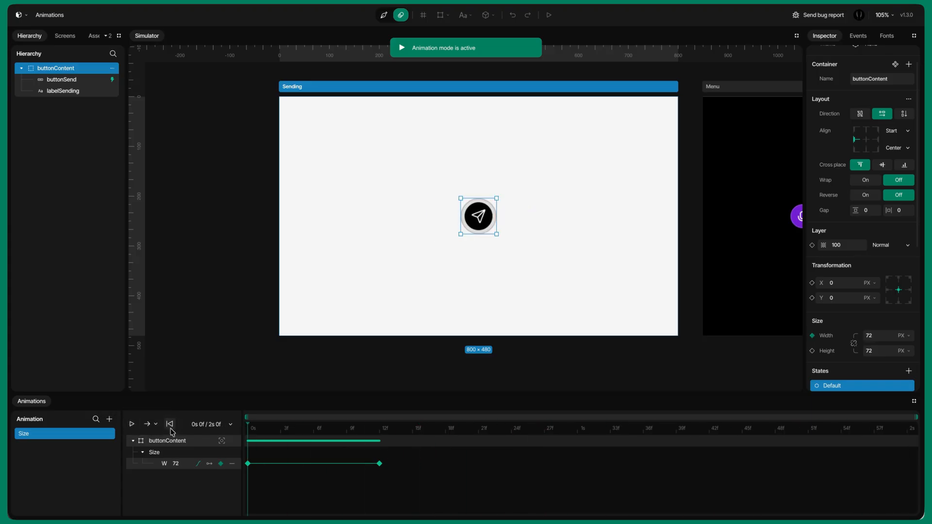
drag(250, 430, 358, 433)
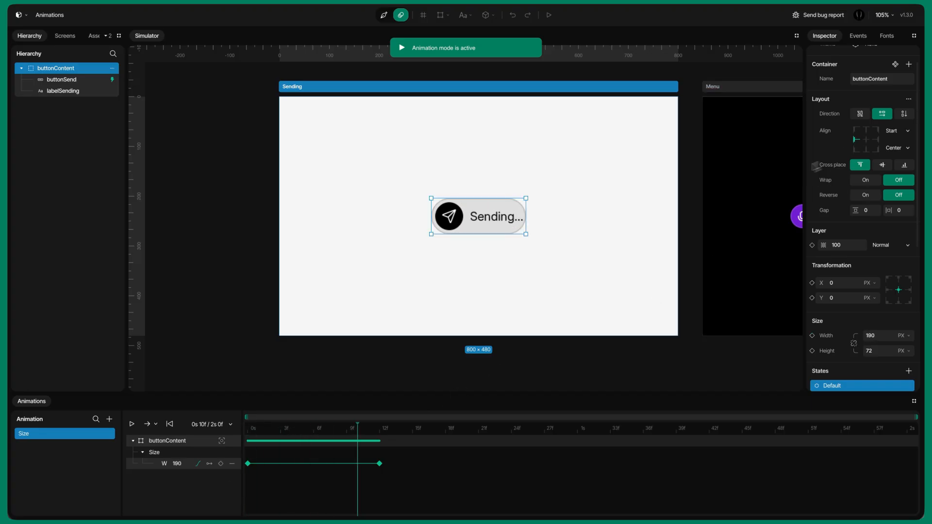
drag(360, 430, 249, 436)
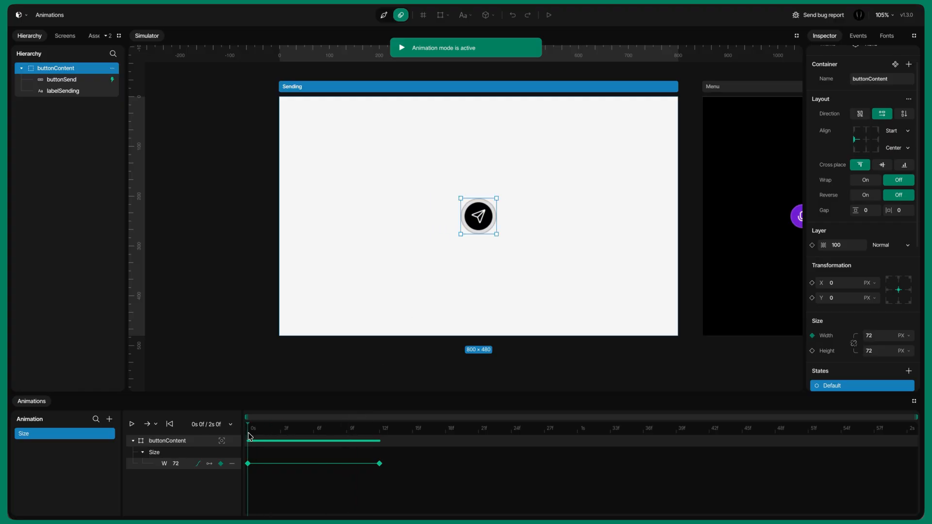
Add a layer opacity keyframe of 0 for labelSending at 0s.
click(62, 94)
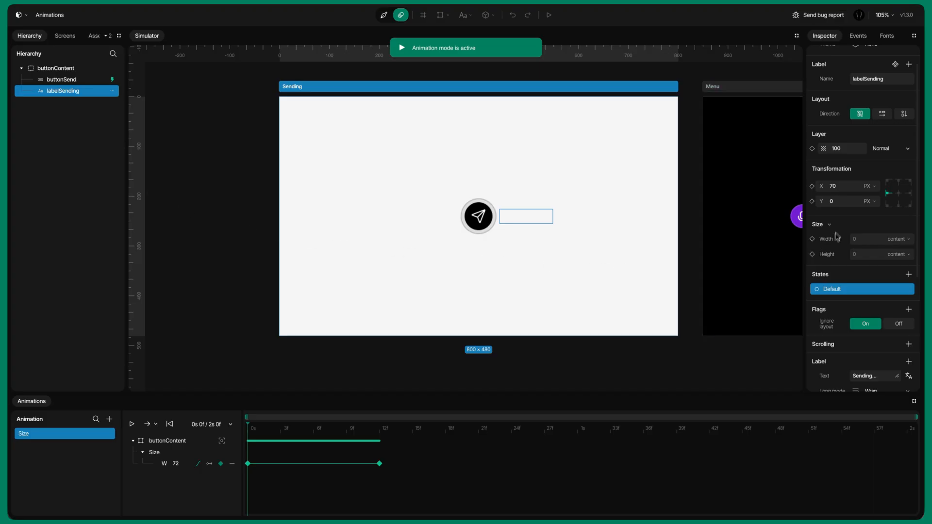
scroll(837, 228, up, 1)
click(832, 172)
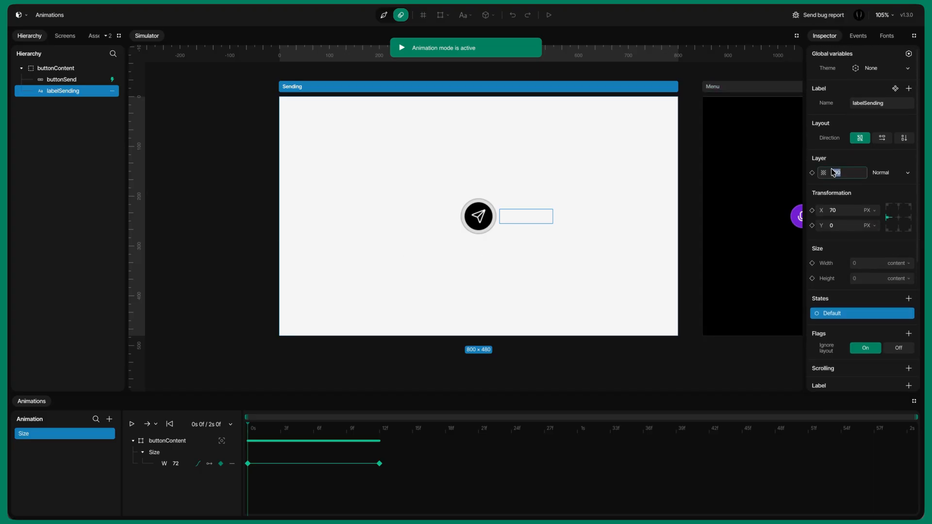
text(0)
key(Return)
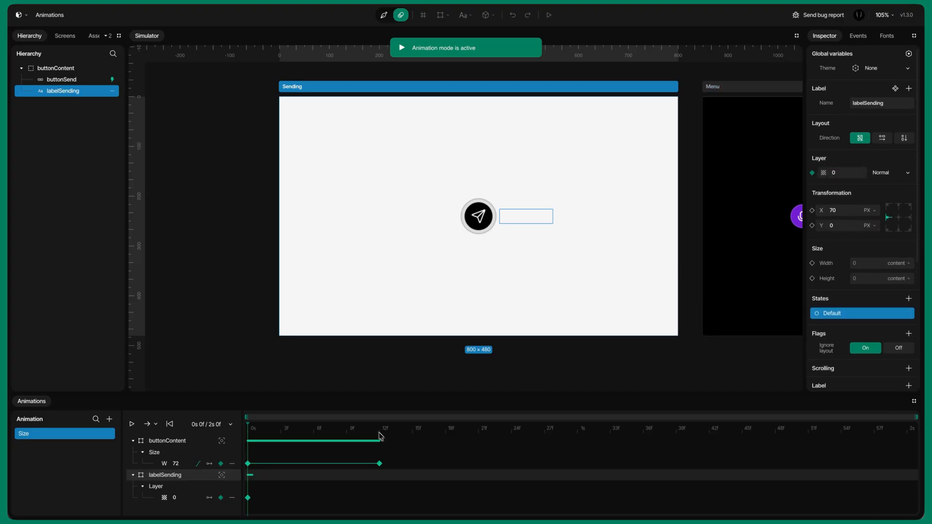
Add a layer opacity keyframe of 100 for labelSending at frame 12.
click(380, 430)
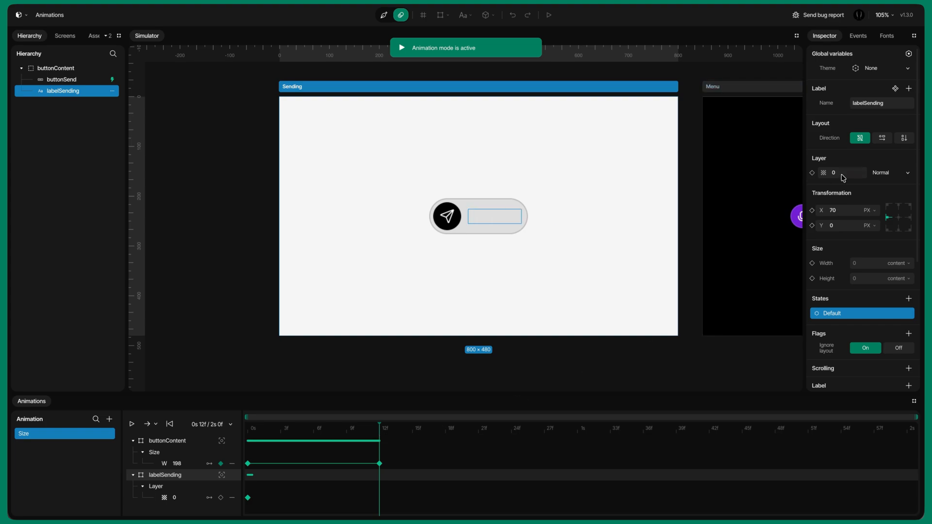
click(834, 172)
text(100)
key(Return)
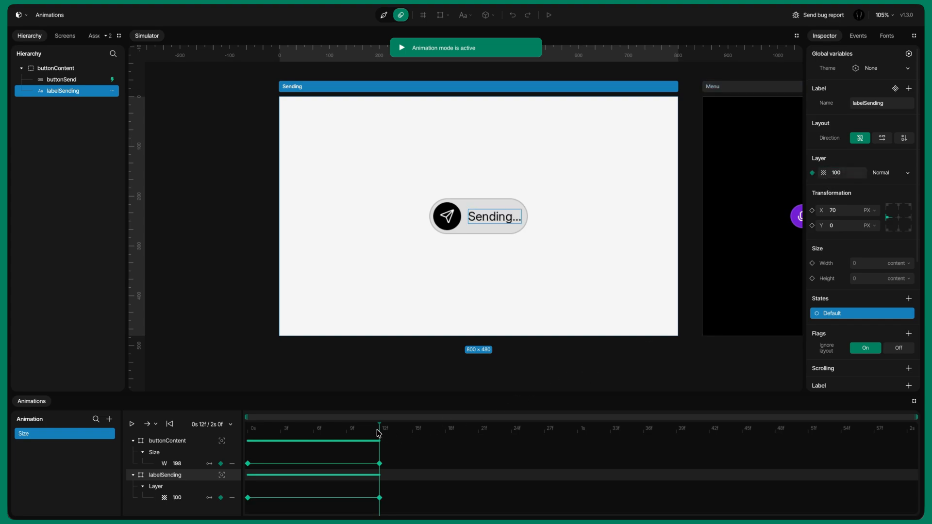
Set the interpolation of labelSending's first opacity keyframe at 0s to Ease in out.
drag(379, 432, 243, 432)
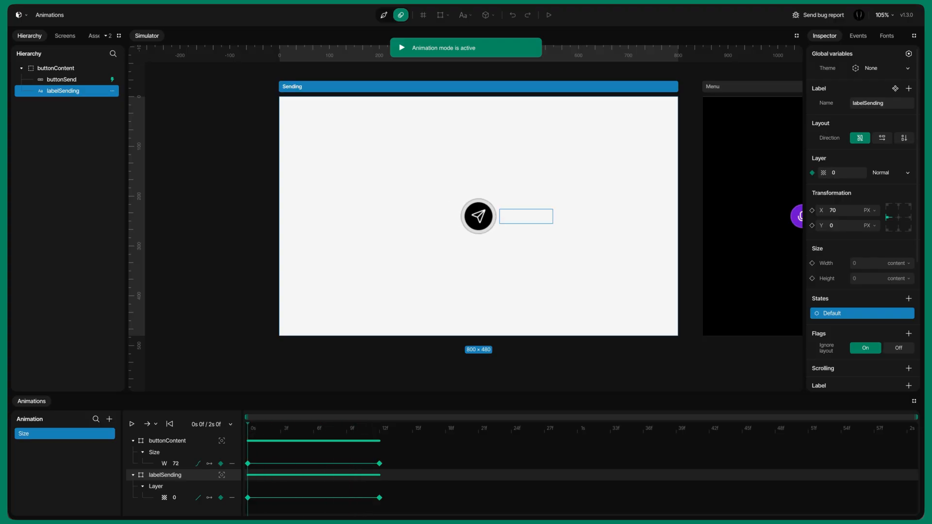
click(198, 497)
click(196, 466)
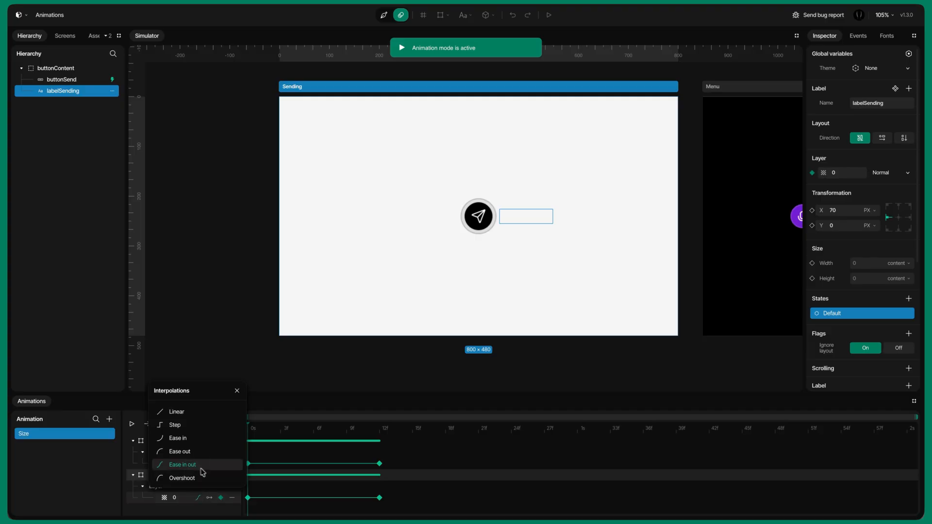
click(276, 487)
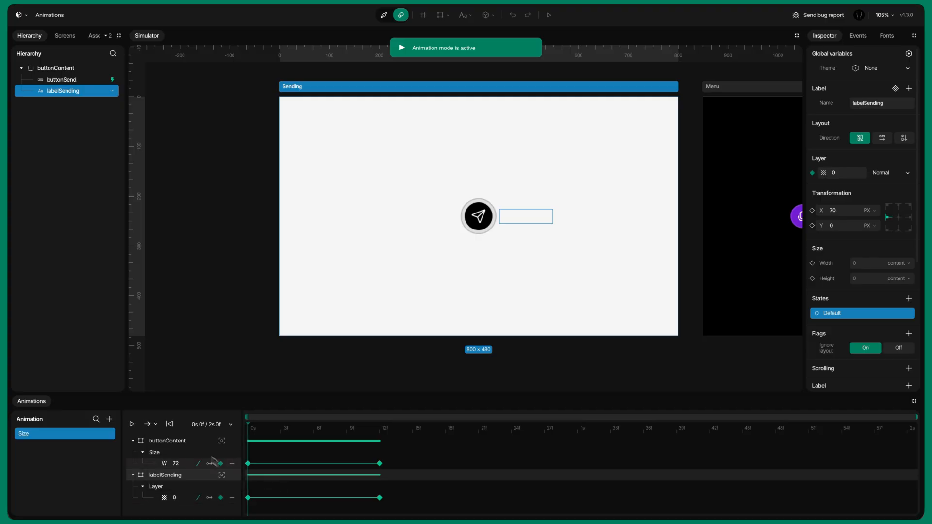
Play the Size animation to preview the label fading in with the container's widening, and return to the start.
click(132, 423)
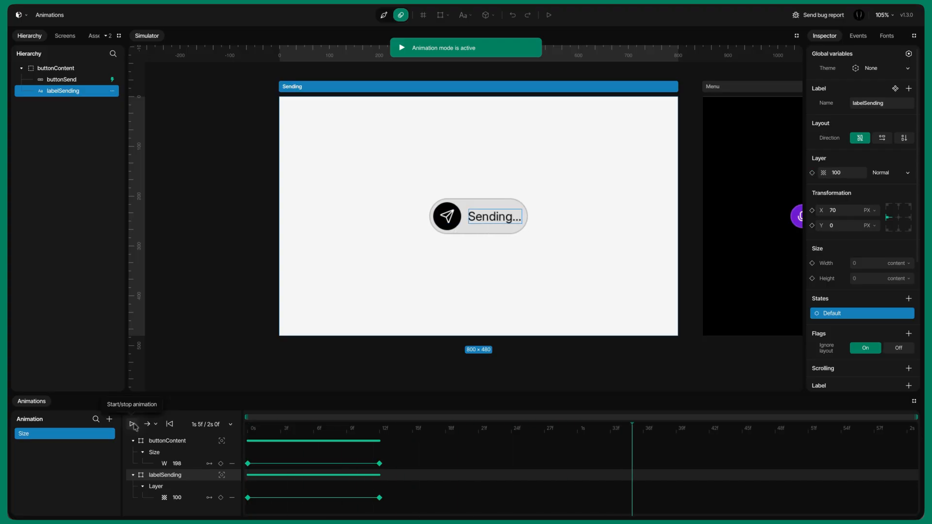
click(132, 424)
click(168, 426)
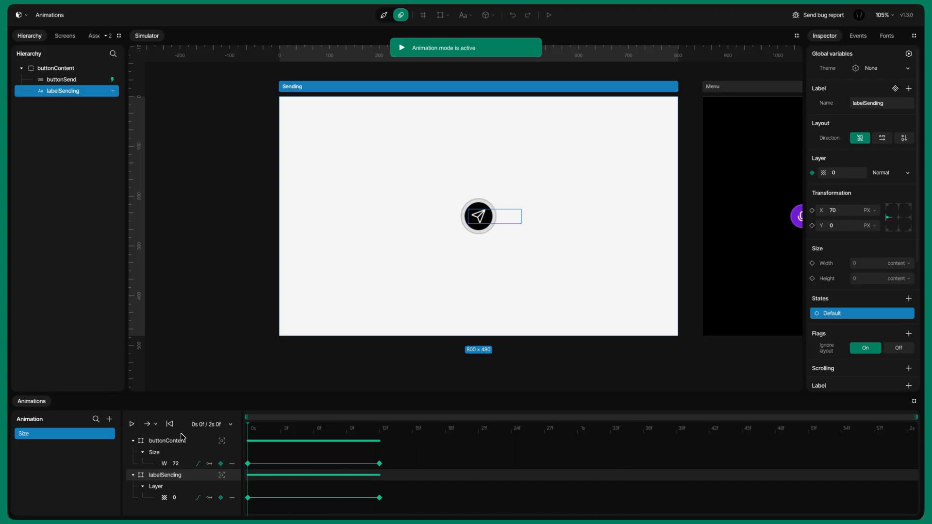
Select buttonSend and create a second animation named Opacity.
click(54, 80)
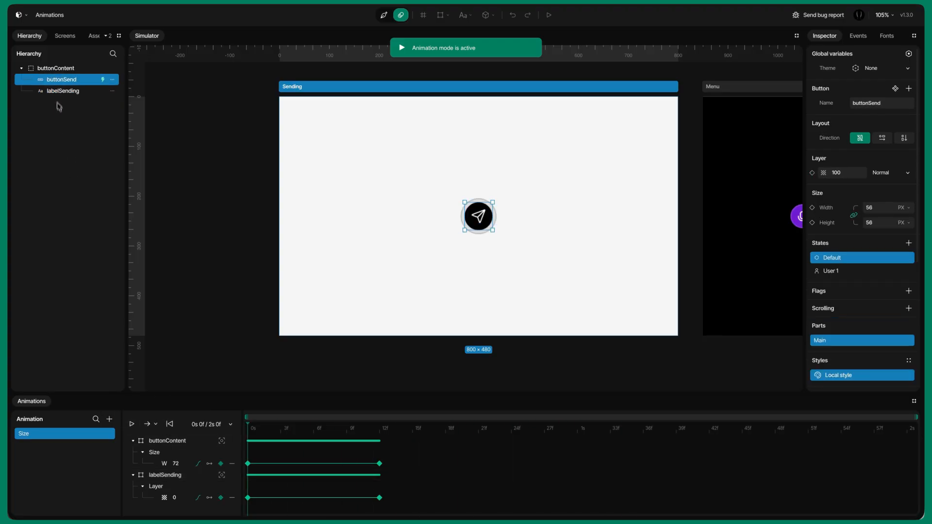
click(109, 419)
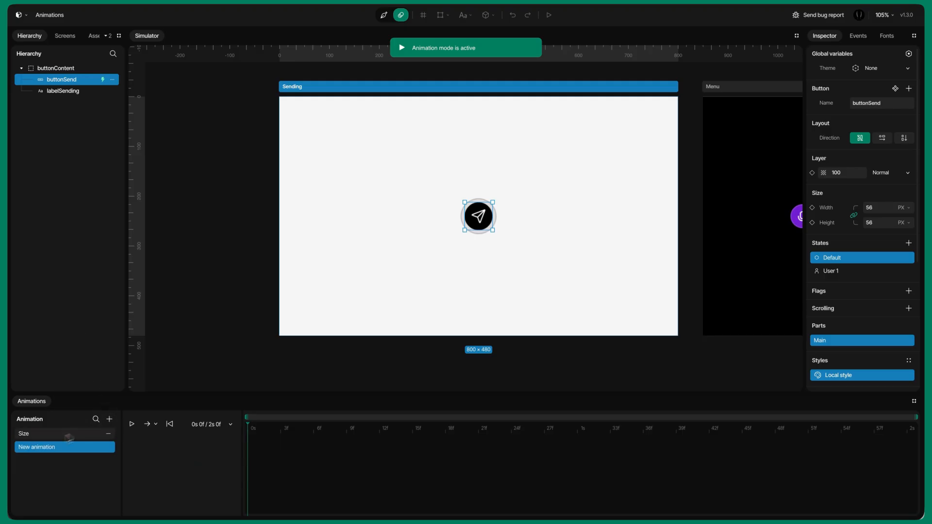
text(Opacity)
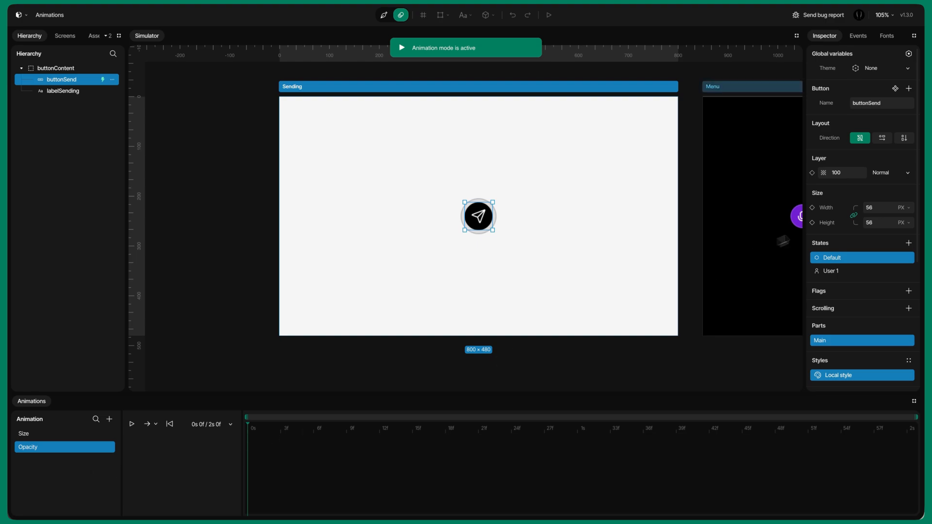
Add a layer opacity keyframe of 0 for buttonSend at 0s in the Opacity animation.
click(833, 174)
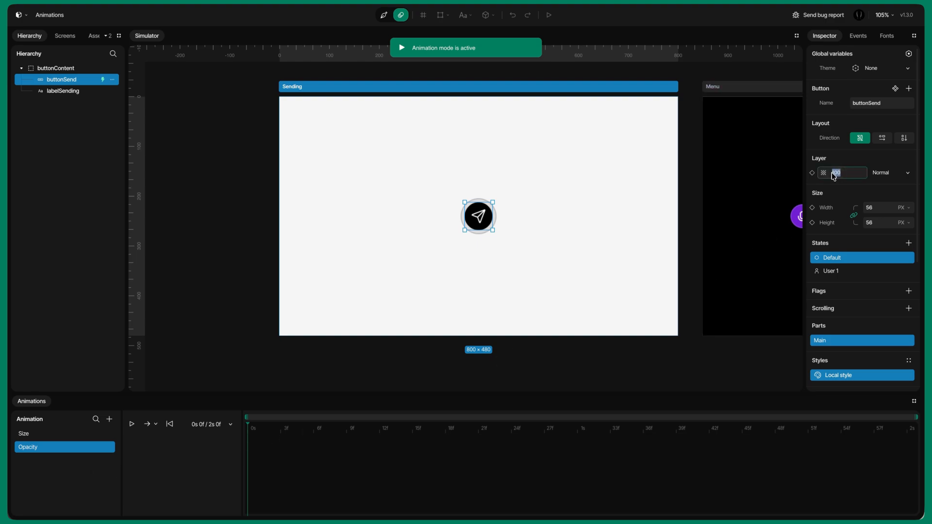
text(0)
key(Return)
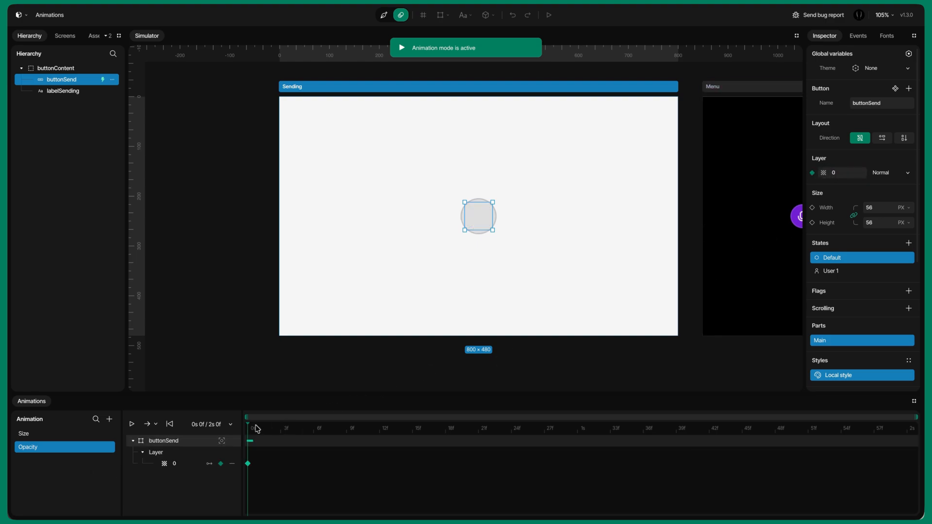
Add a second layer opacity keyframe for buttonSend at 12f in the Opacity animation and return to 0s.
drag(247, 427, 379, 427)
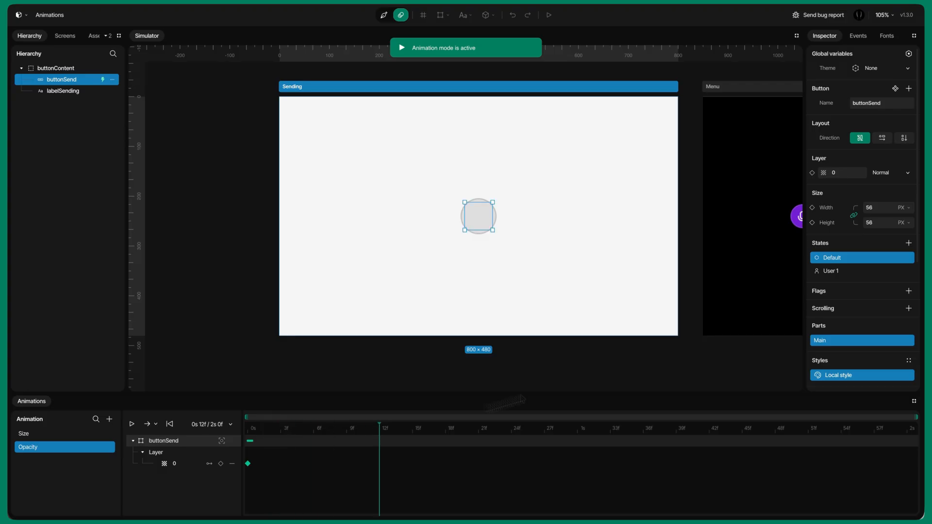
click(832, 174)
key(Return)
drag(283, 430, 230, 432)
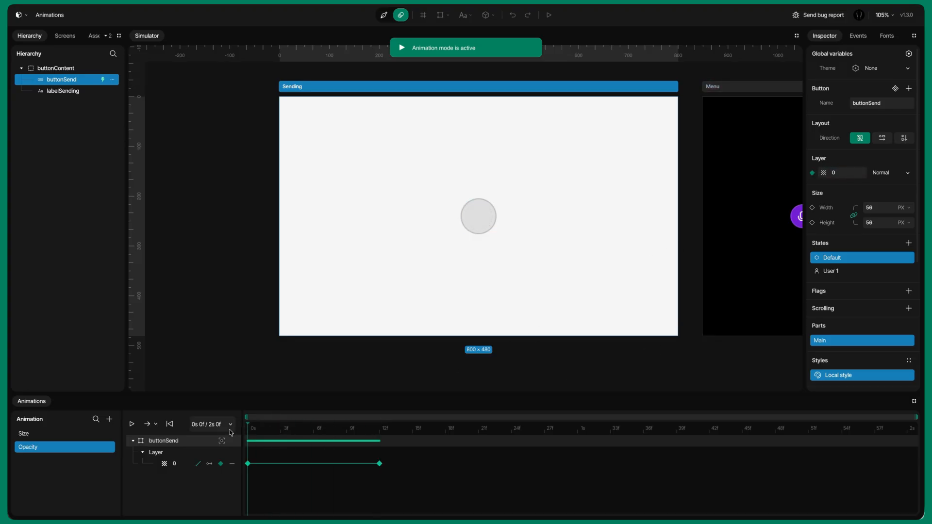
Set the interpolation of buttonSend's first opacity keyframe at 0s to Ease in out.
click(198, 463)
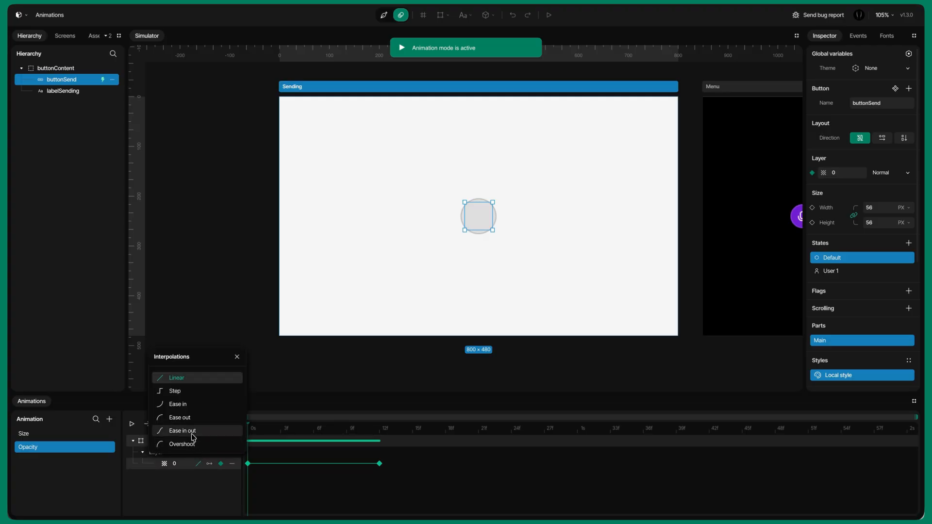
click(192, 435)
click(200, 481)
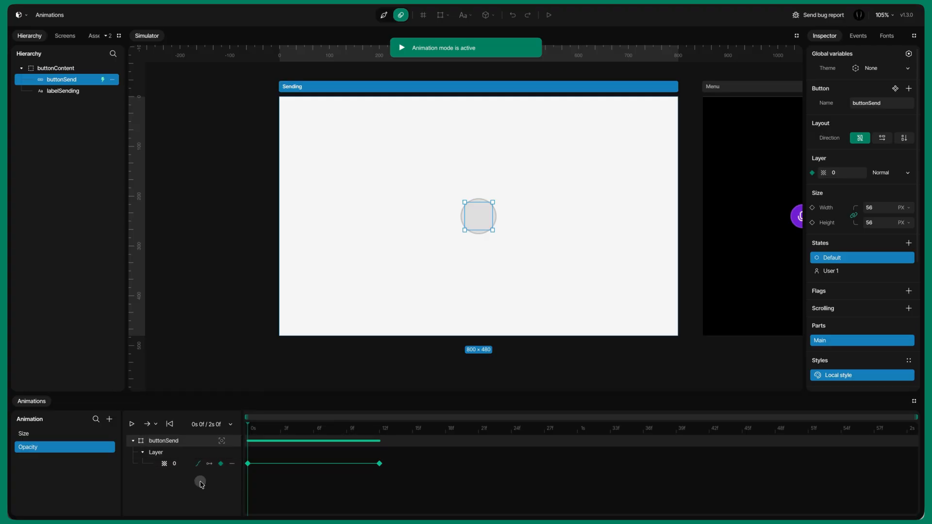
Retarget the Opacity animation's track to labelSending and remove the labelSending track from the Size animation.
click(222, 441)
click(203, 421)
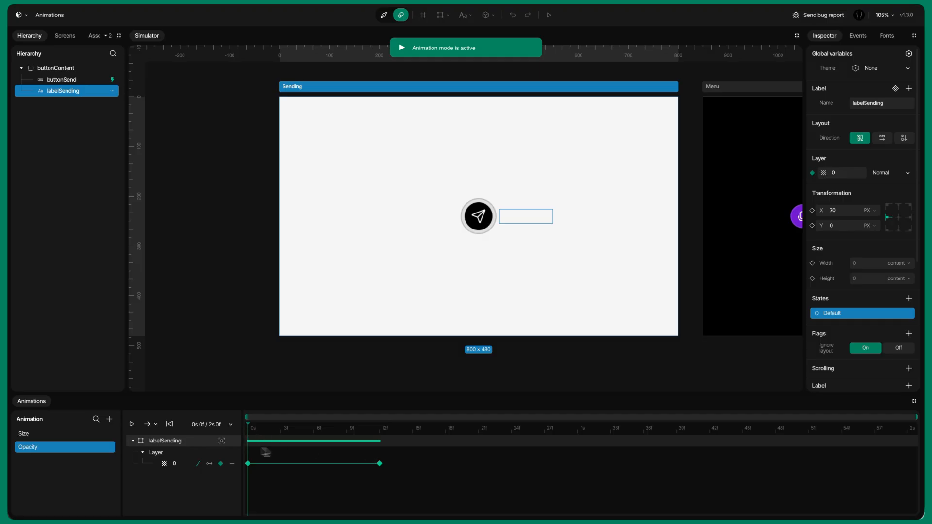
click(90, 436)
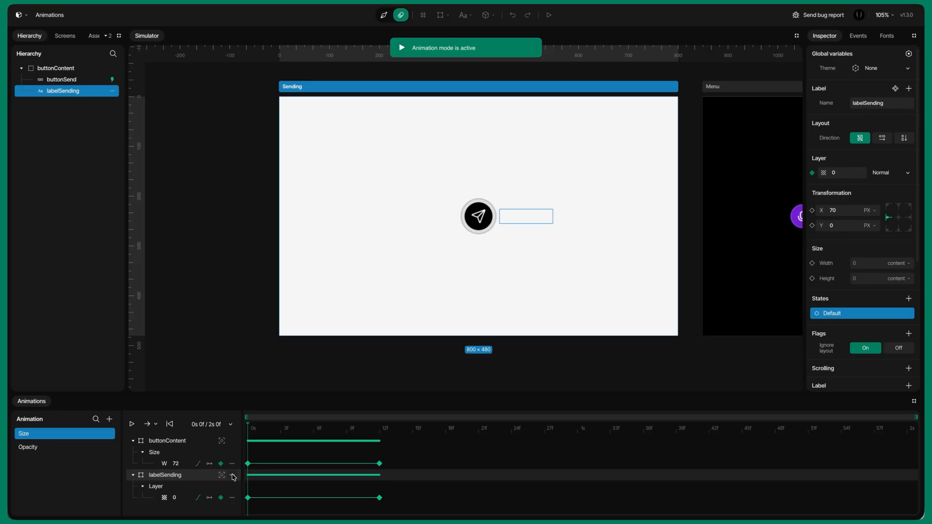
click(232, 476)
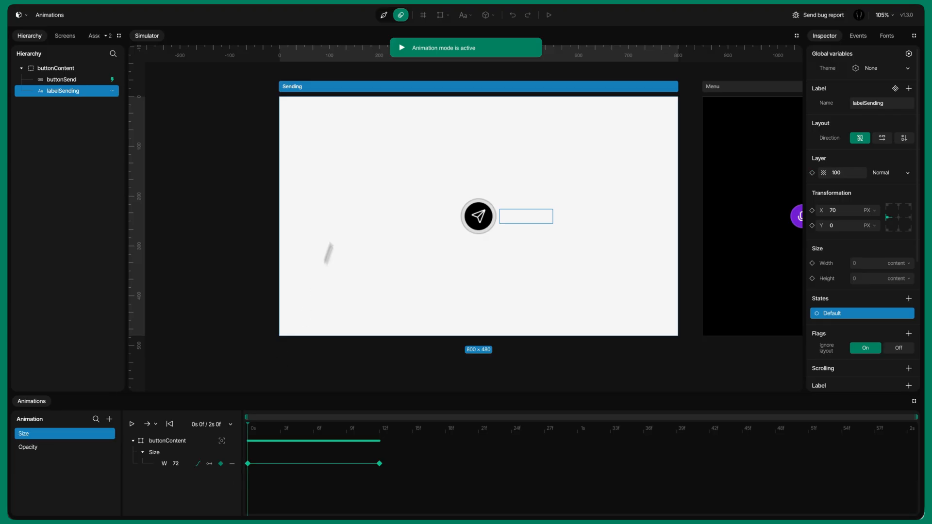
Return to design mode and add a Play animation action to buttonSend's Pressed event, playing Size on buttonContent.
click(384, 15)
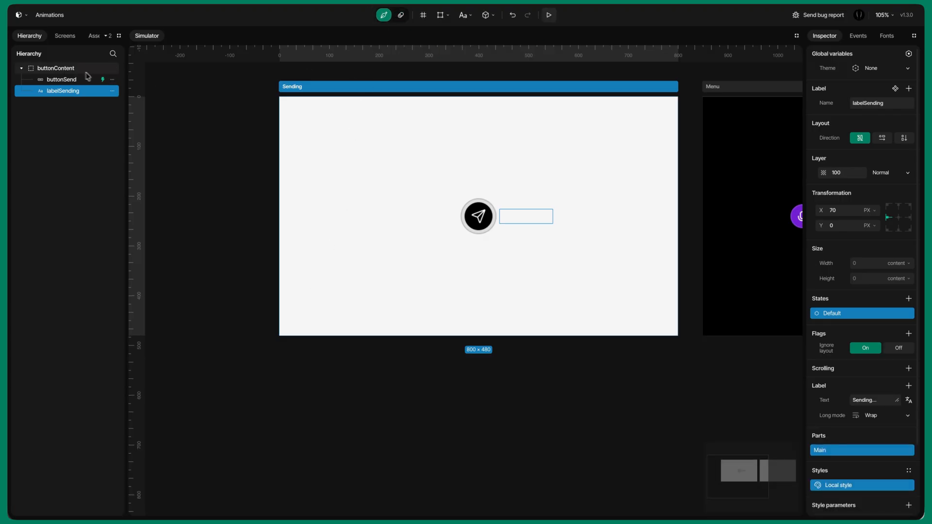
click(66, 79)
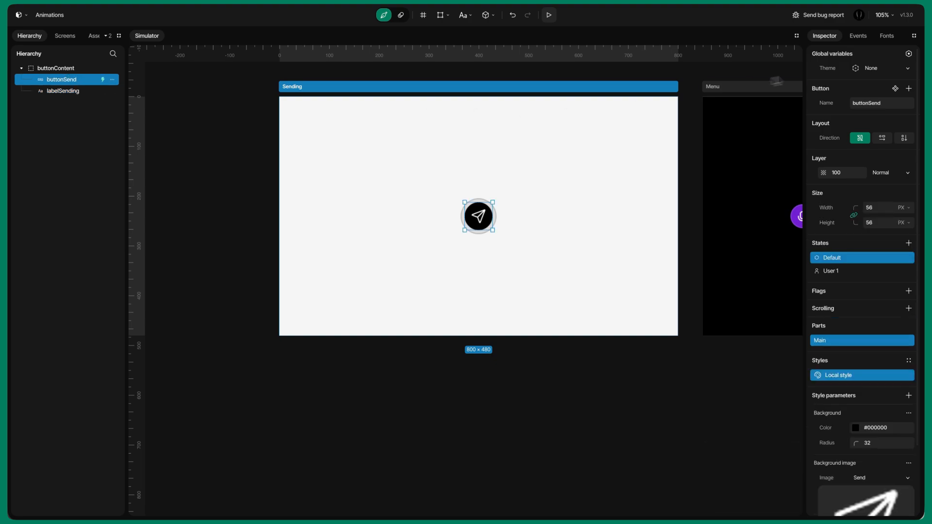
click(858, 35)
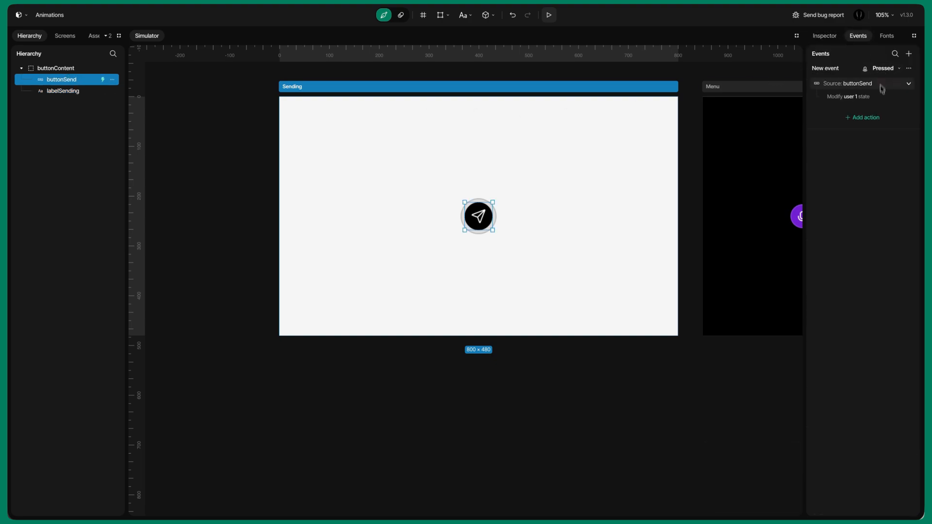
click(867, 121)
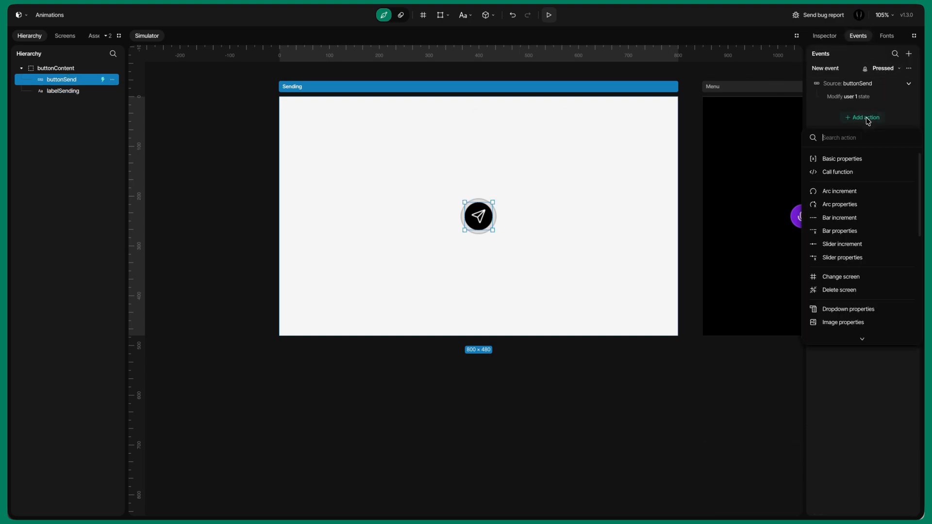
scroll(856, 245, down, 5)
click(847, 238)
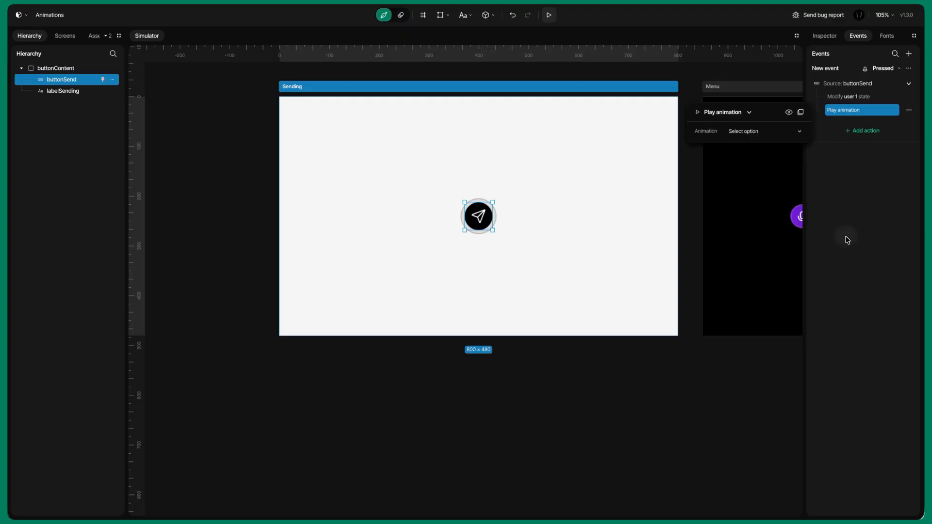
click(755, 132)
click(744, 171)
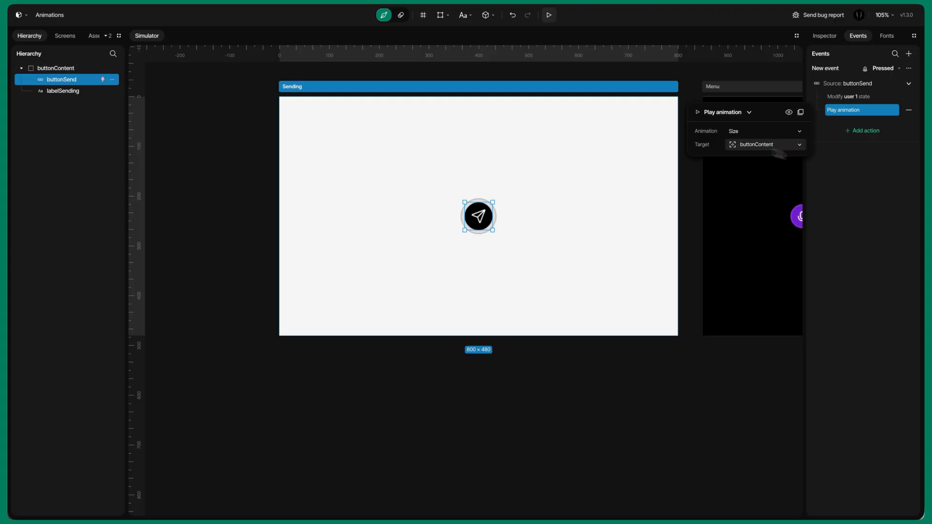
Add a second Play animation action to buttonSend's Pressed event, playing Opacity on labelSending.
click(863, 131)
scroll(866, 204, down, 3)
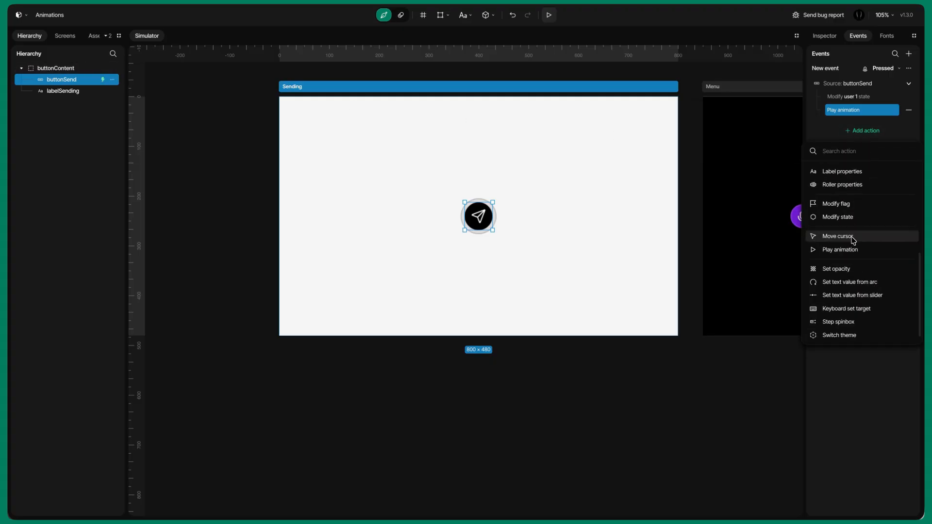
click(851, 239)
click(757, 146)
click(747, 198)
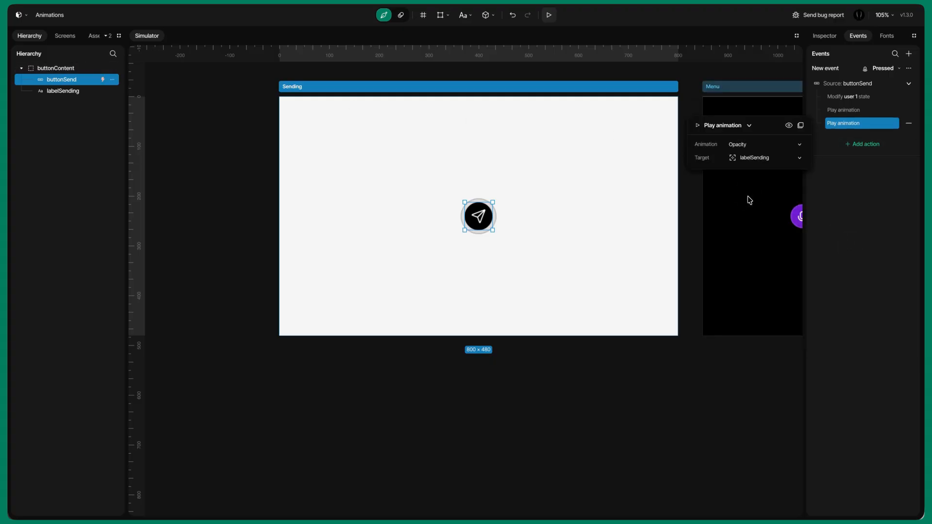
click(674, 353)
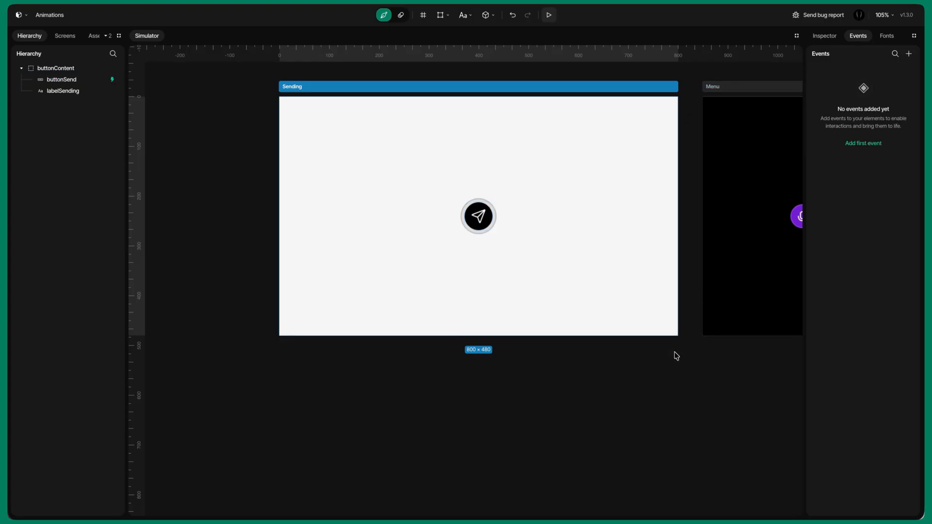
Run the Sending screen in player mode and trigger the send button to test its animations.
click(549, 15)
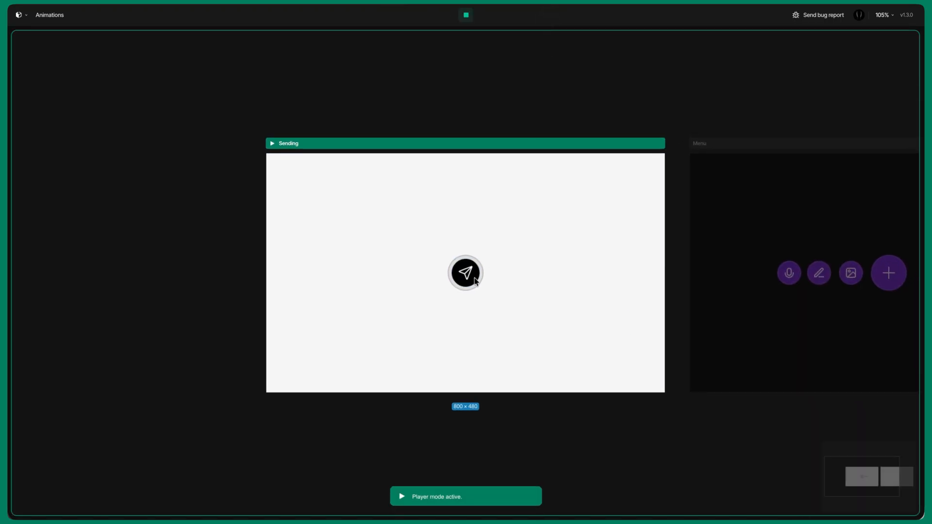
click(473, 280)
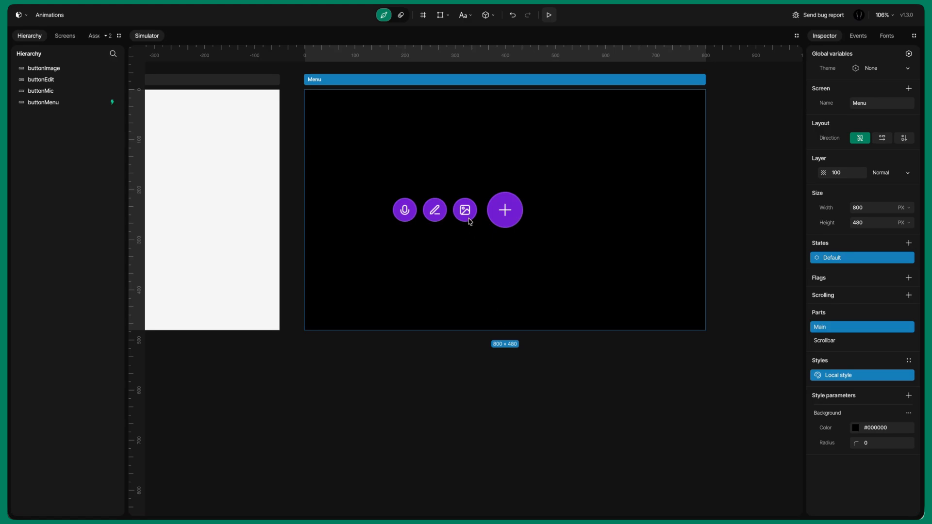
Align buttonImage, buttonEdit and buttonMic to Center - Center on the Menu screen, behind the plus button.
click(467, 217)
click(898, 218)
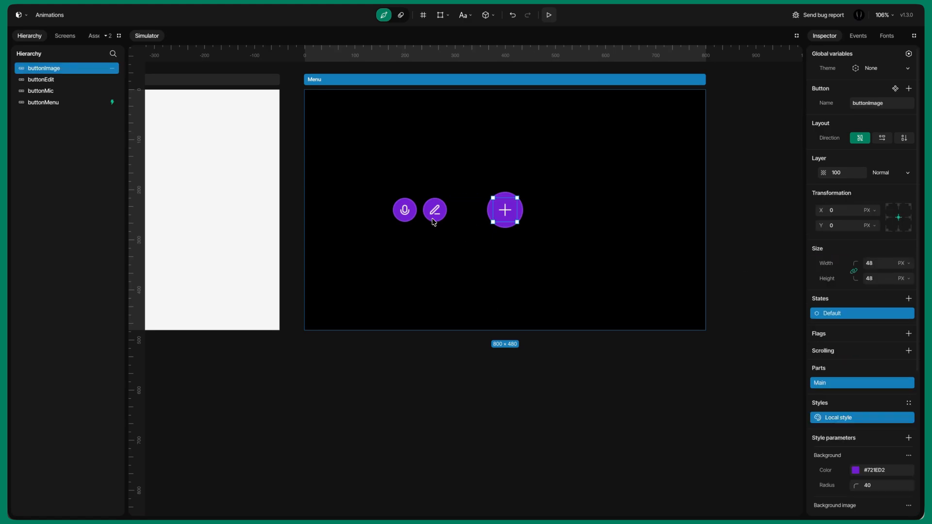
click(433, 220)
click(900, 218)
click(412, 220)
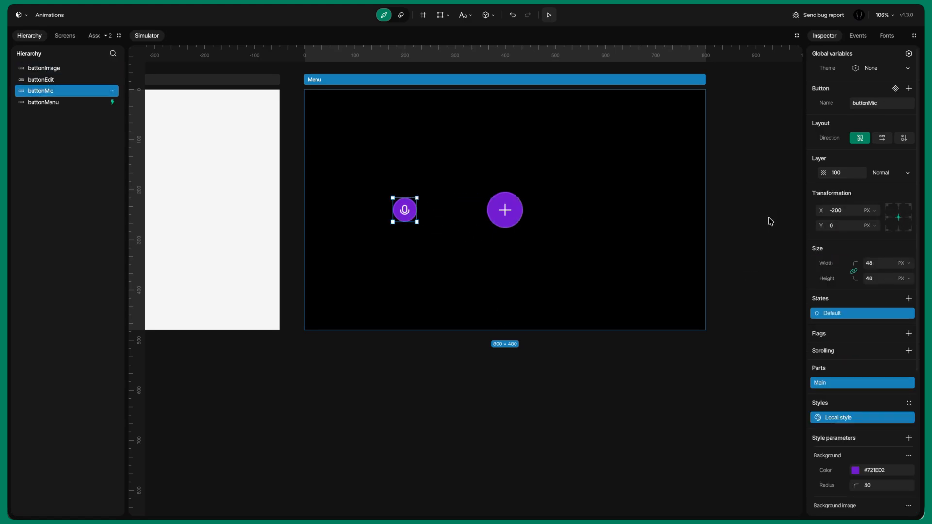
click(898, 218)
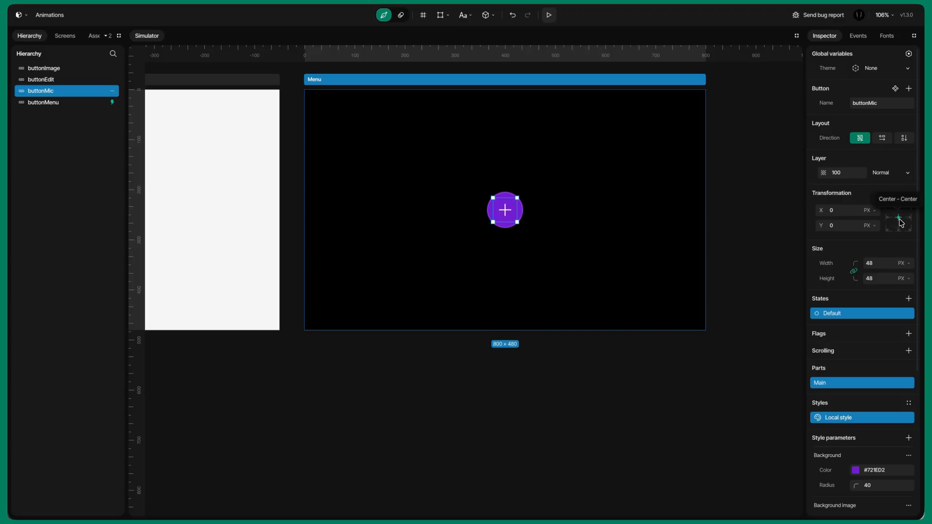
Switch to animation mode and create a new animation named Pose.
click(401, 14)
click(109, 419)
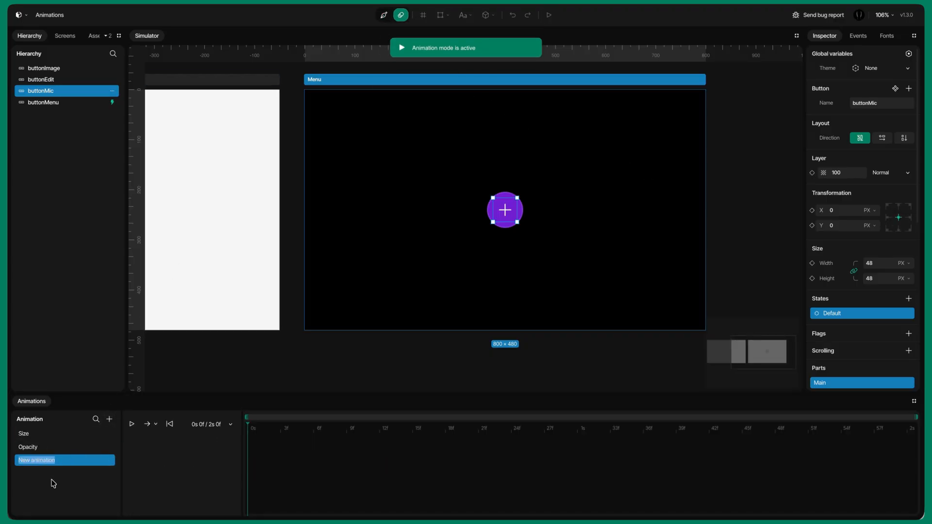
text(Pose)
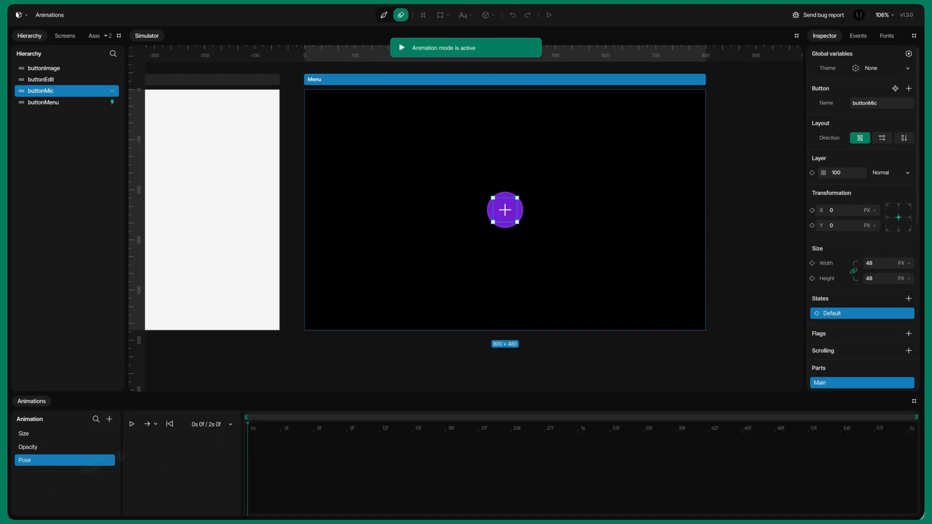
Add buttonMic position keyframes in the Pose animation: X 0, Y 0 at 0s and X 64, Y -50 at 12f.
click(812, 211)
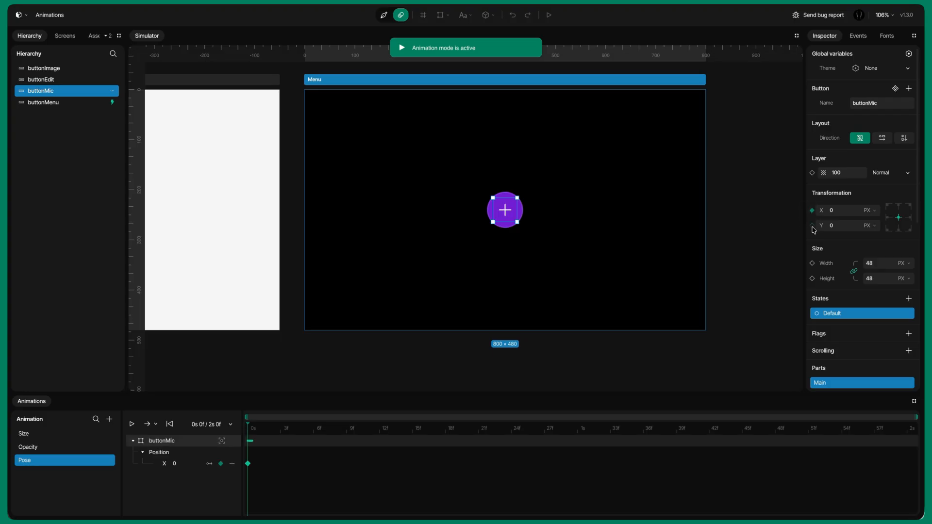
click(379, 429)
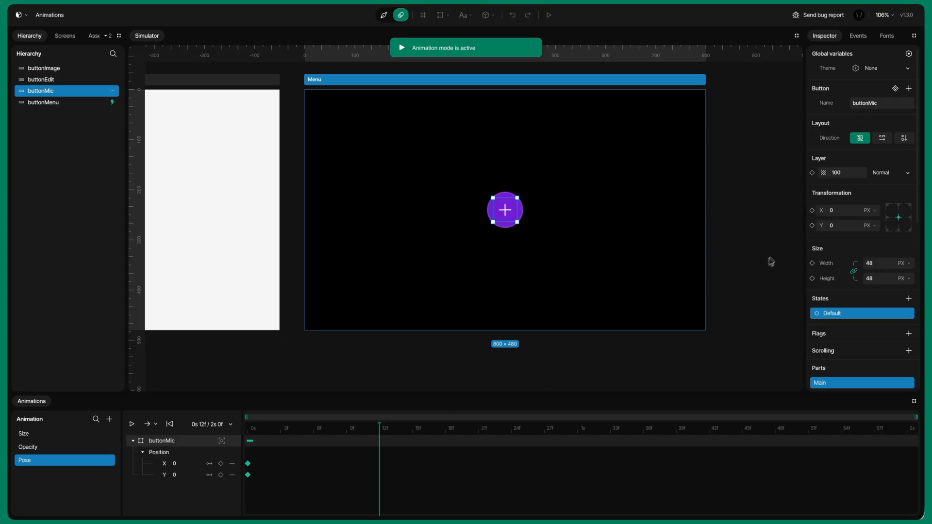
click(836, 230)
text(-50)
click(831, 213)
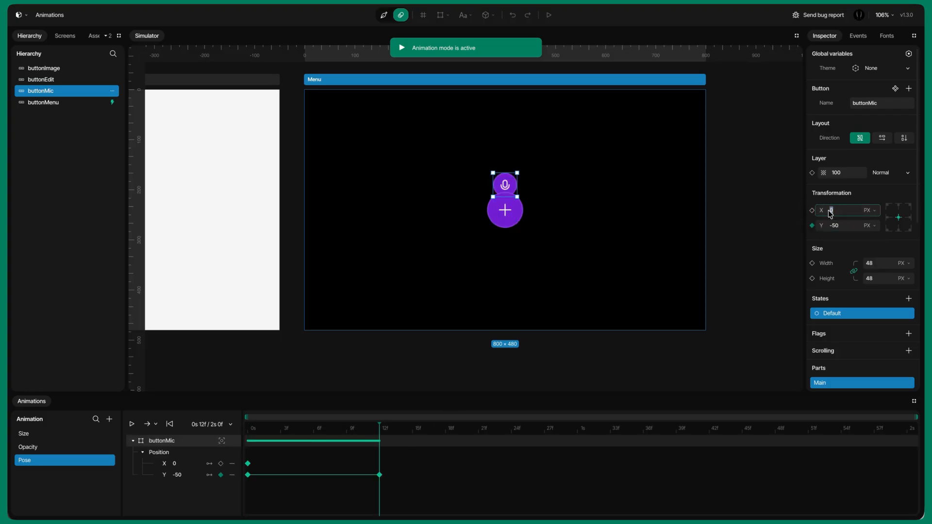
text(64)
key(Return)
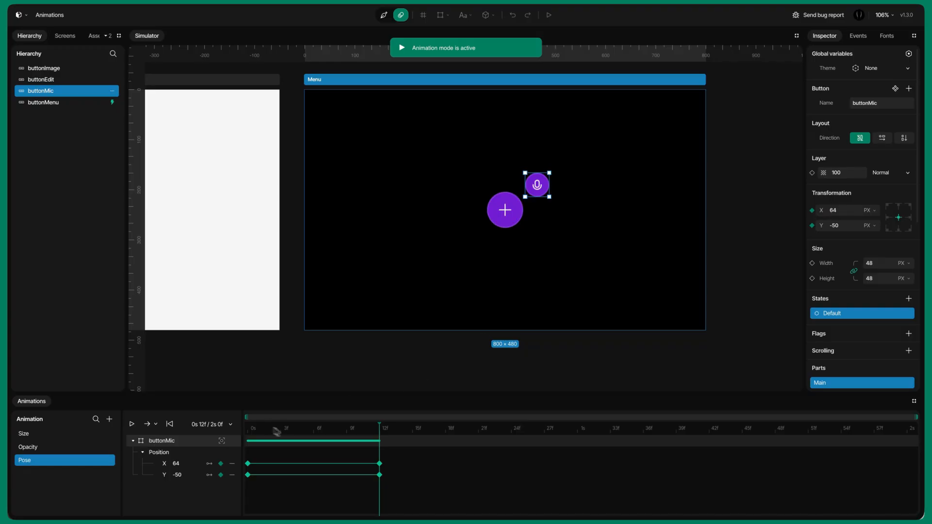
Add X and Y position keyframes of 0 for buttonEdit at 0s in the Pose animation.
drag(339, 429, 247, 429)
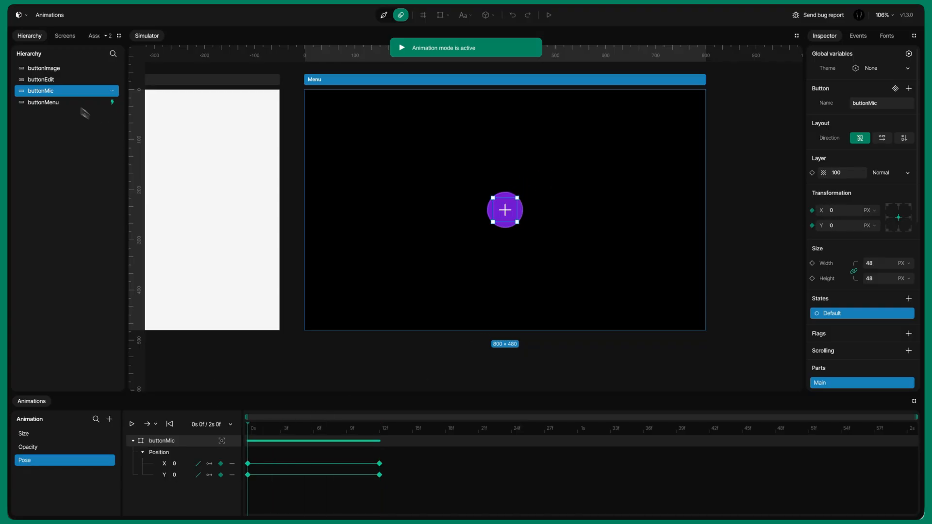
drag(58, 79, 379, 155)
click(812, 210)
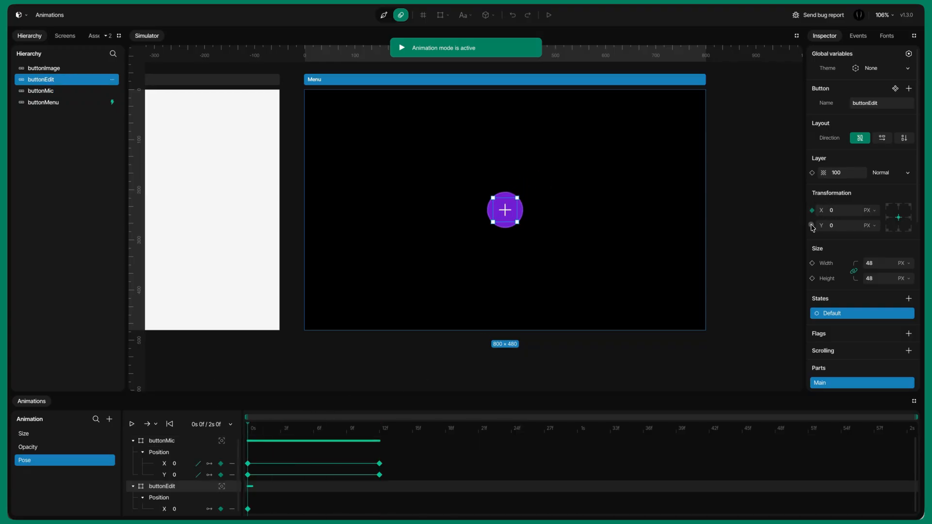
Add position keyframes of X -64 and Y -50 for buttonEdit at 12f in the Pose animation.
click(381, 432)
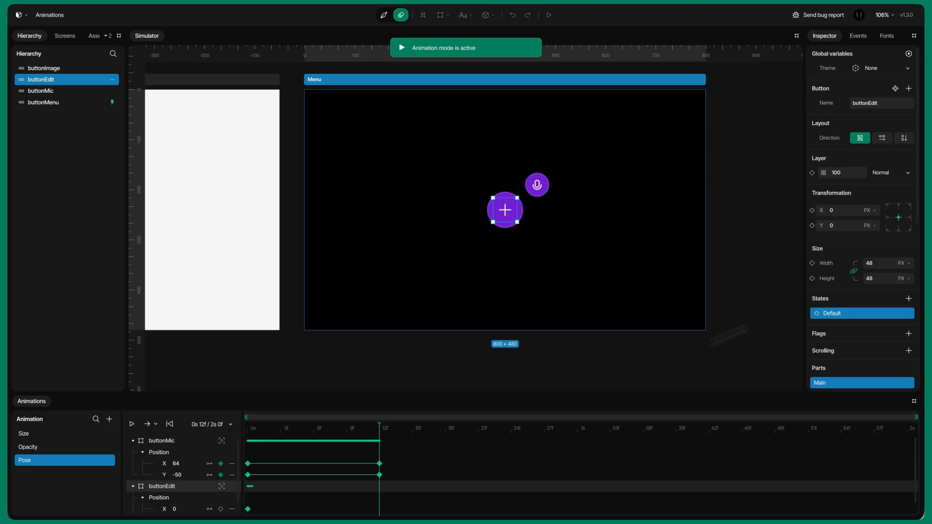
click(849, 226)
text(-50)
key(Return)
click(829, 212)
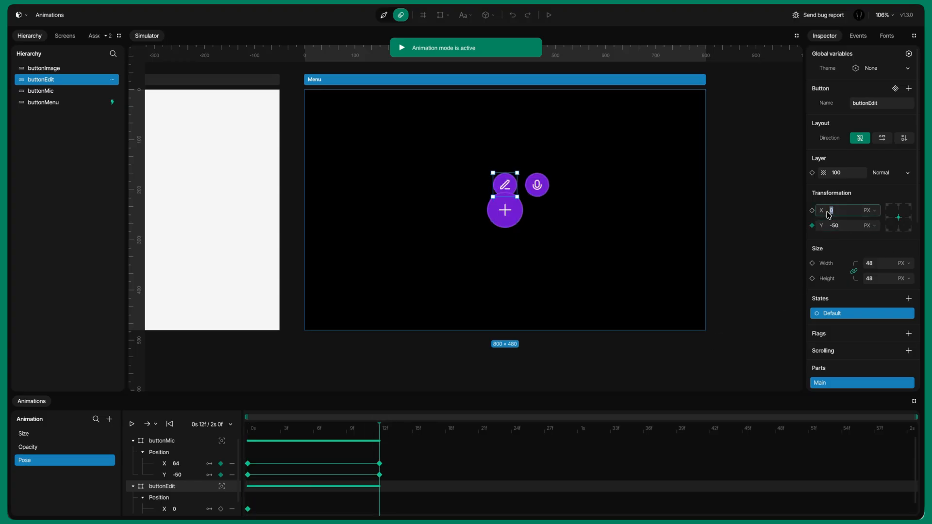
text(-64)
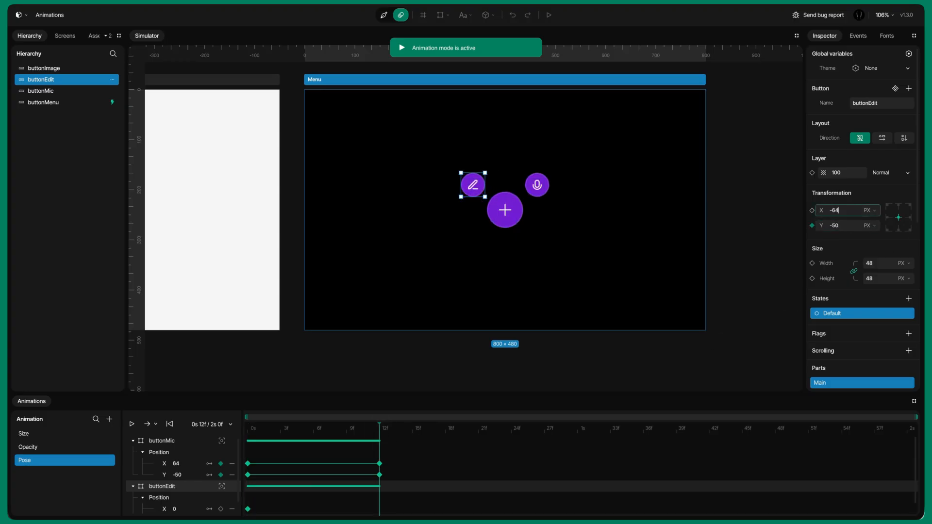
key(Return)
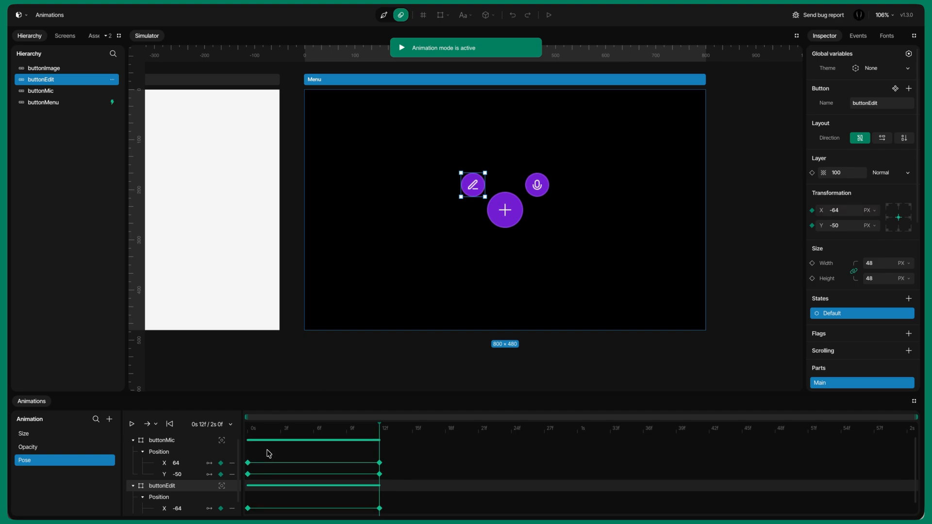
Add X and Y position keyframes of 0 for buttonImage at 0s in the Pose animation.
scroll(266, 442, down, 1)
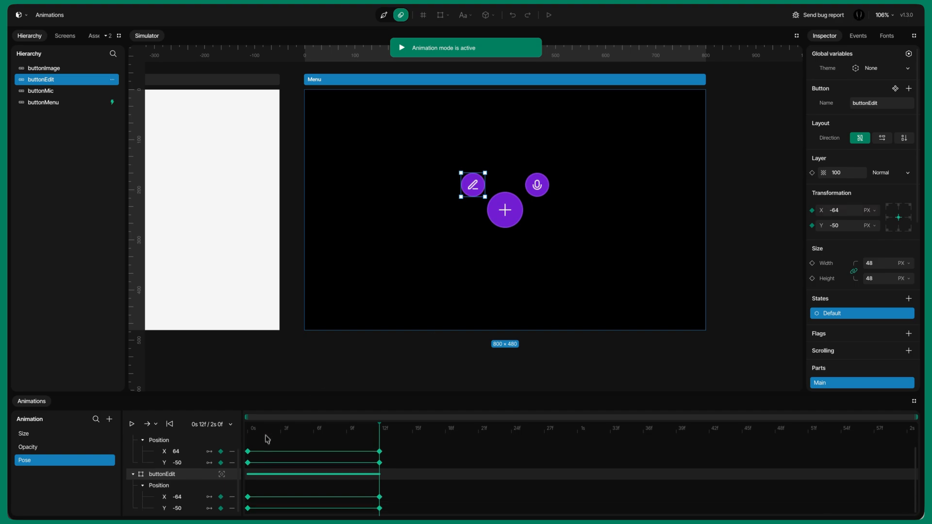
click(61, 68)
drag(267, 431, 244, 431)
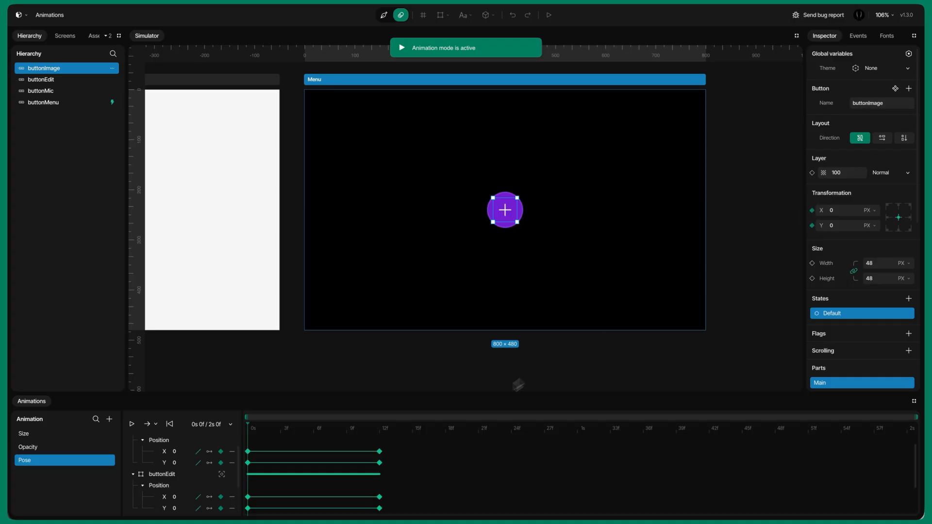
Add a Y position keyframe of -90 for buttonImage at 12f in the Pose animation.
click(380, 433)
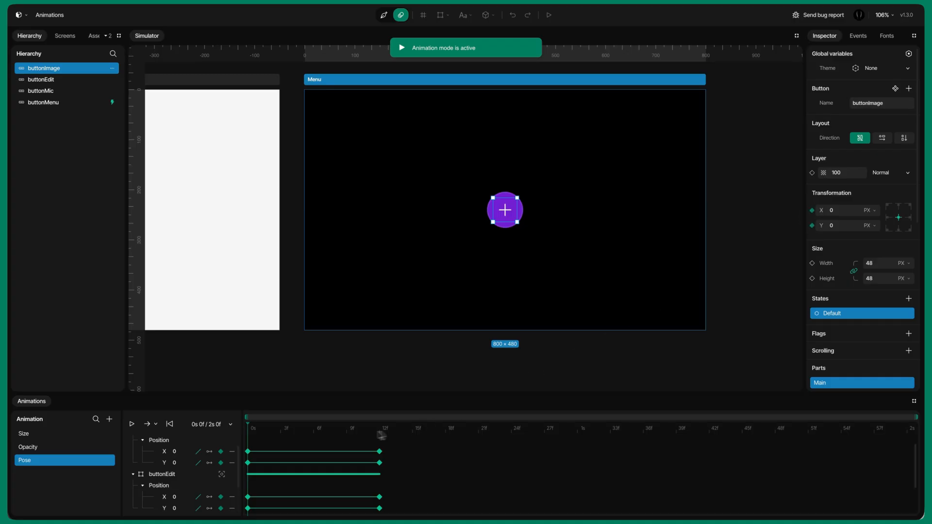
click(834, 226)
text(-90)
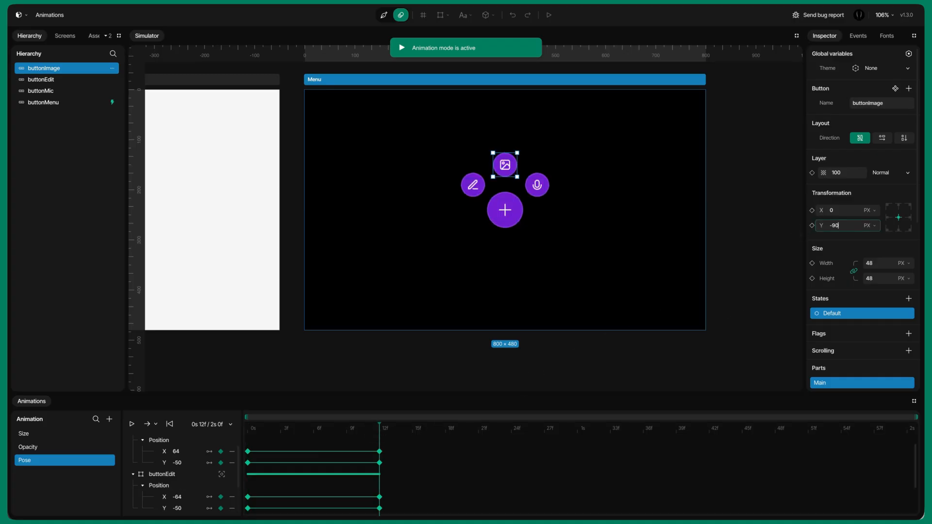
key(Return)
Set the interpolation of buttonMic's X and Y position tracks to Ease in out.
scroll(202, 487, up, 1)
click(252, 431)
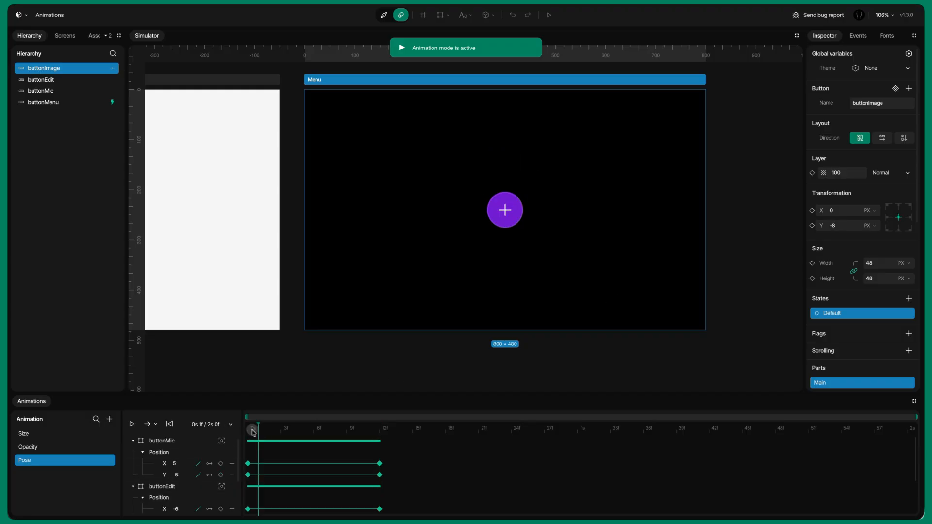
click(198, 465)
click(194, 431)
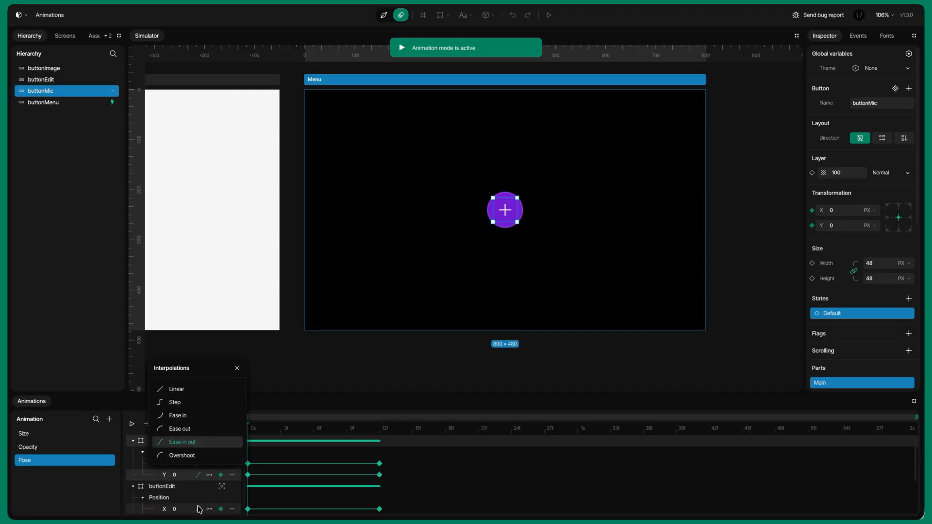
Set the interpolation of buttonEdit's X and Y position tracks to Ease in out.
click(198, 510)
click(194, 476)
click(125, 473)
scroll(173, 476, down, 2)
click(198, 463)
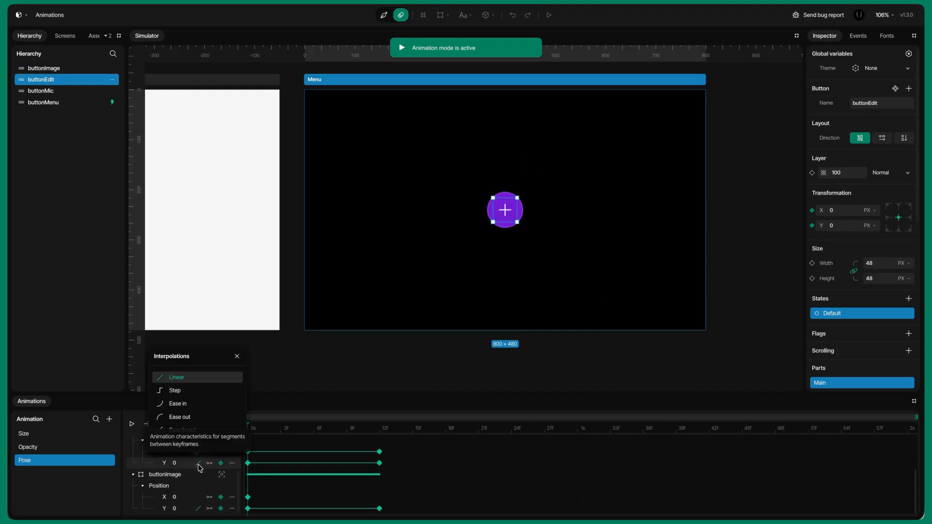
click(187, 431)
Set the interpolation of buttonImage's Y position track to Ease in out.
click(199, 509)
click(185, 475)
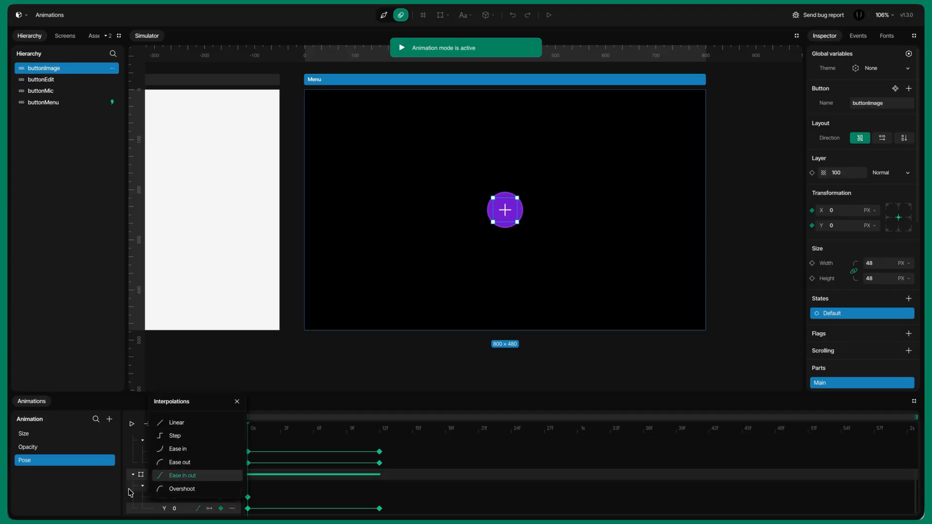
click(134, 488)
Play back the Pose animation from the start to check how the three buttons move.
scroll(147, 472, up, 1)
scroll(147, 472, up, 2)
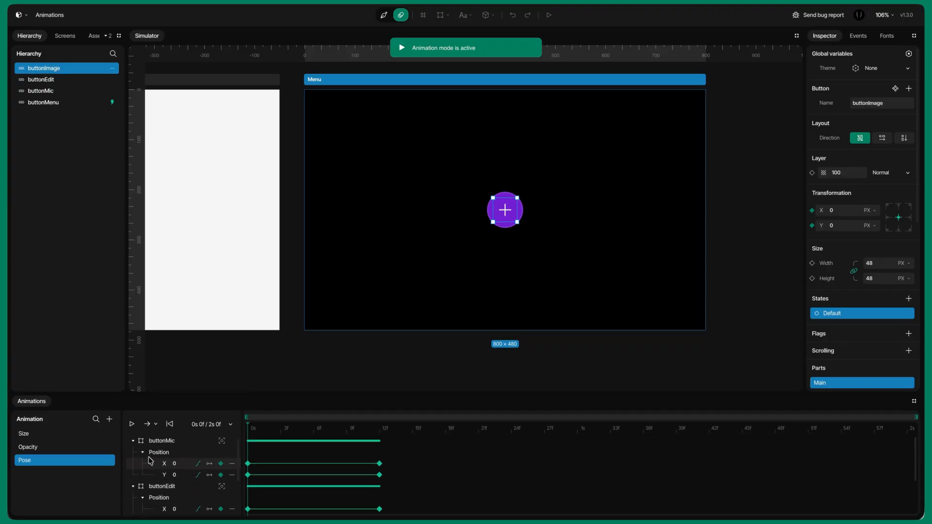
click(132, 424)
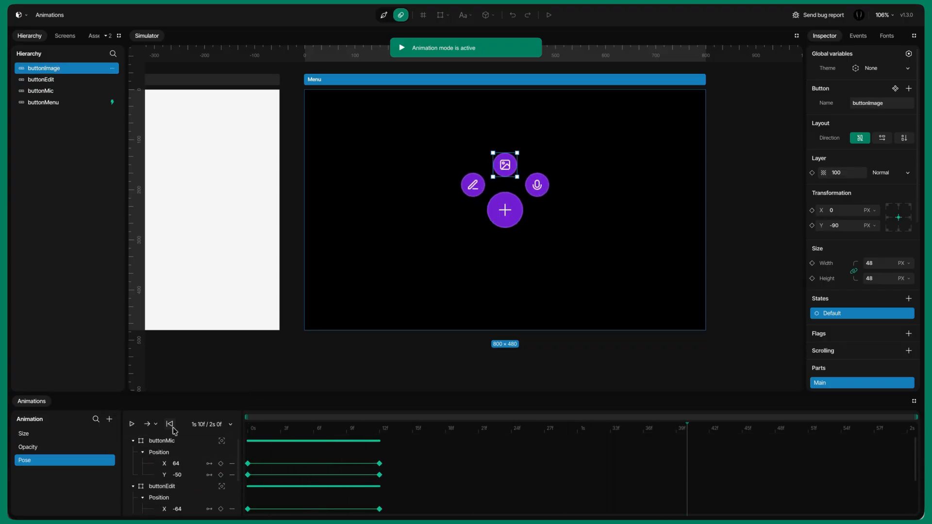
click(132, 425)
click(131, 424)
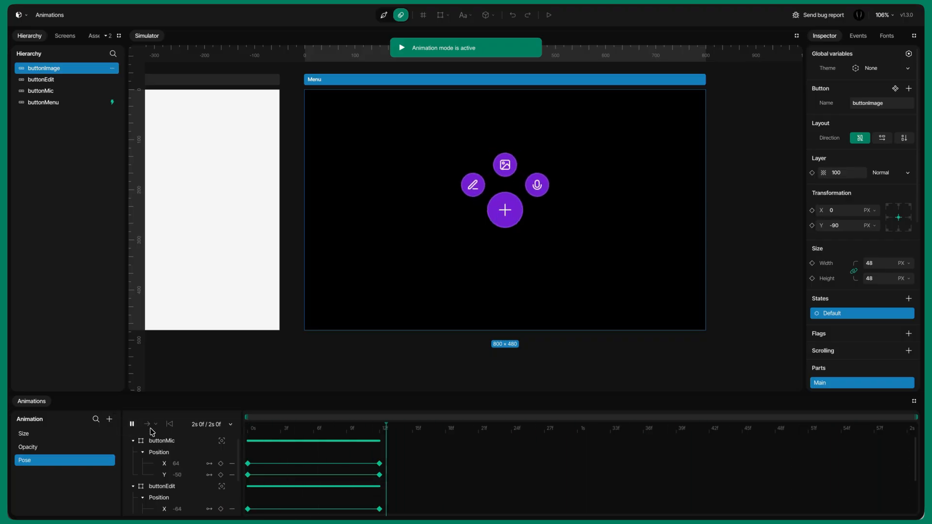
Leave animation mode and add a Play animation action for Pose to buttonMenu's Pressed event.
click(384, 16)
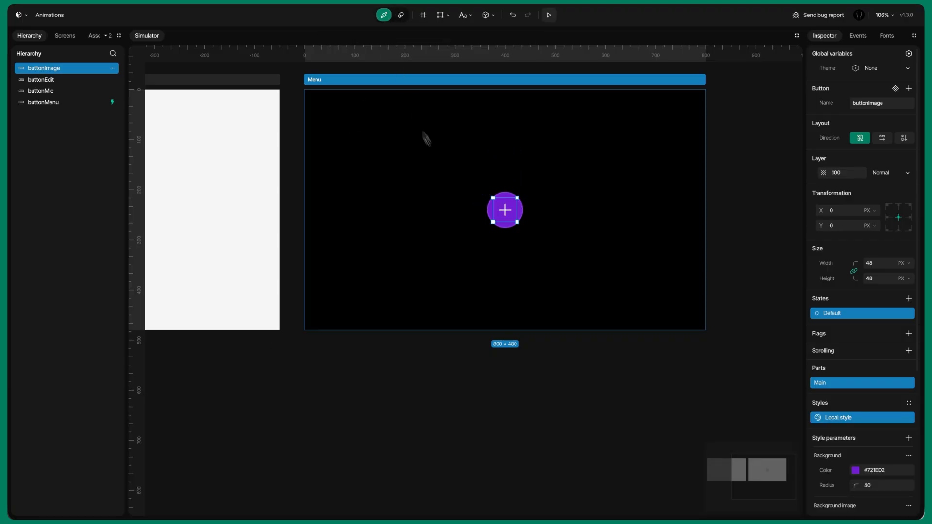
click(53, 103)
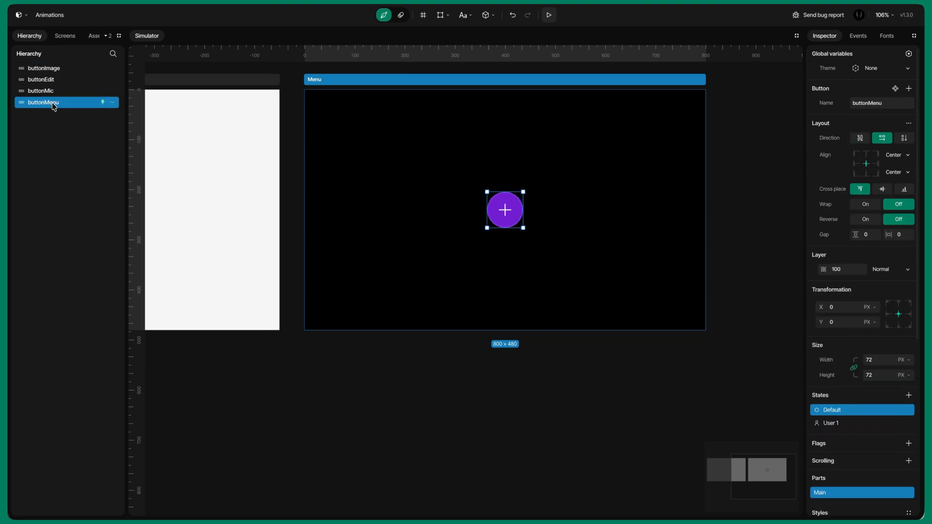
click(857, 35)
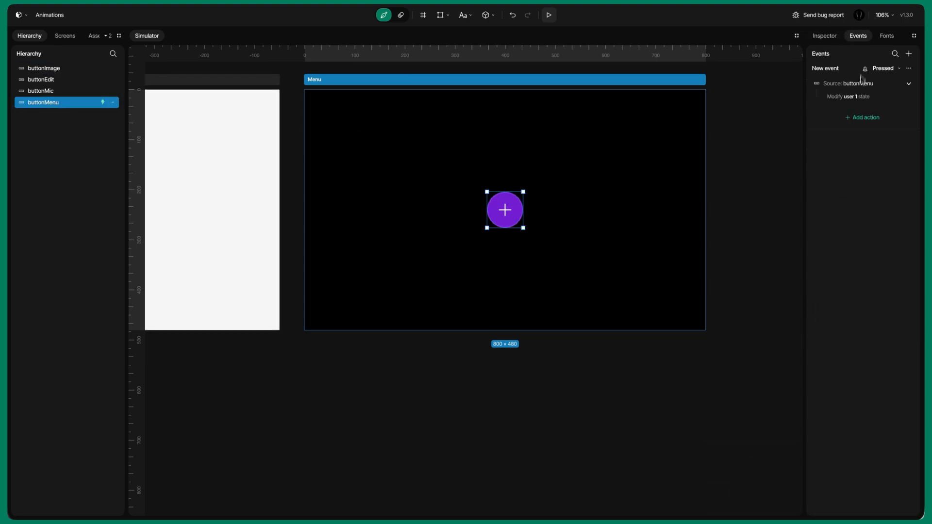
click(865, 118)
scroll(861, 221, down, 3)
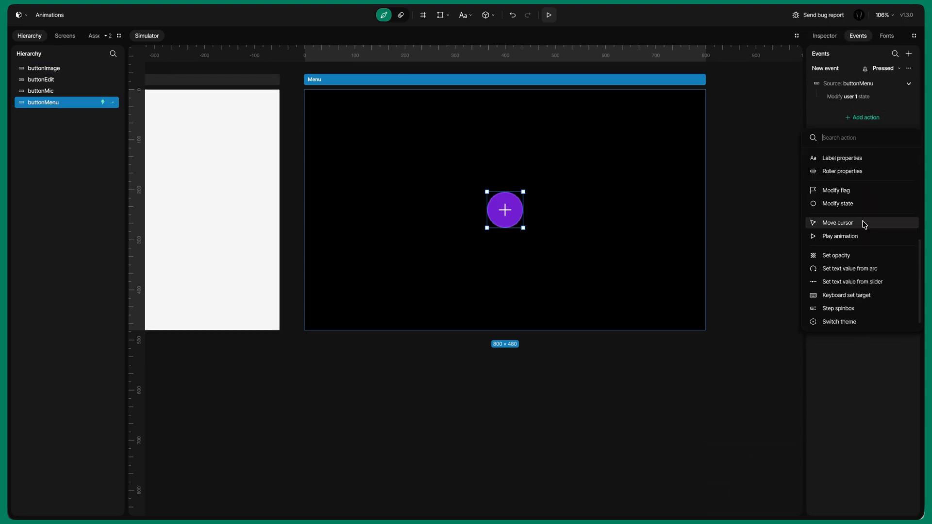
click(855, 237)
click(769, 131)
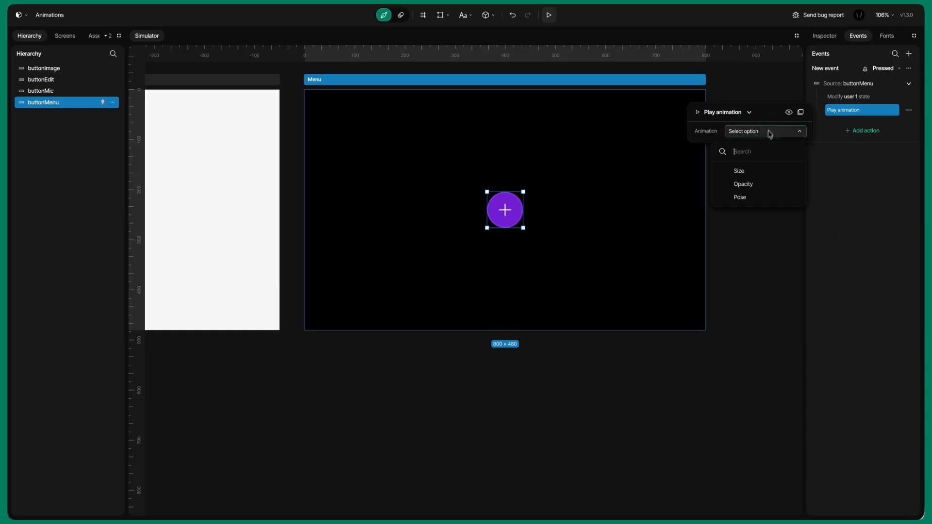
click(753, 199)
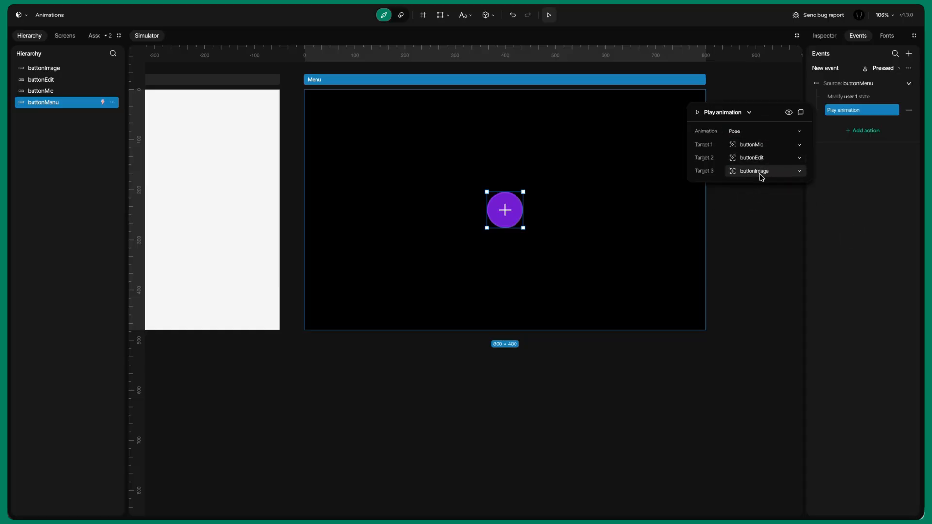
Add a second Play animation action to buttonMenu's Pressed event, playing Opacity on buttonImage.
click(862, 132)
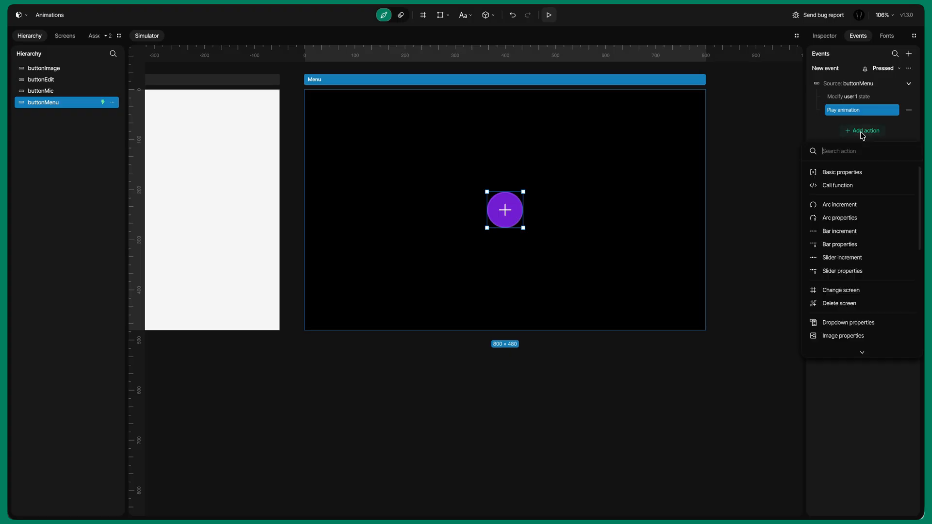
scroll(858, 262, down, 3)
click(851, 253)
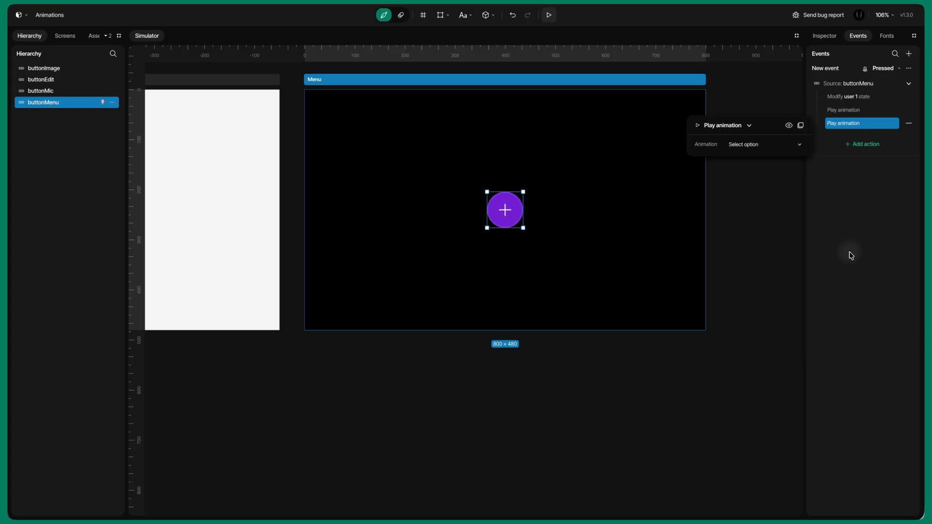
click(766, 147)
click(752, 198)
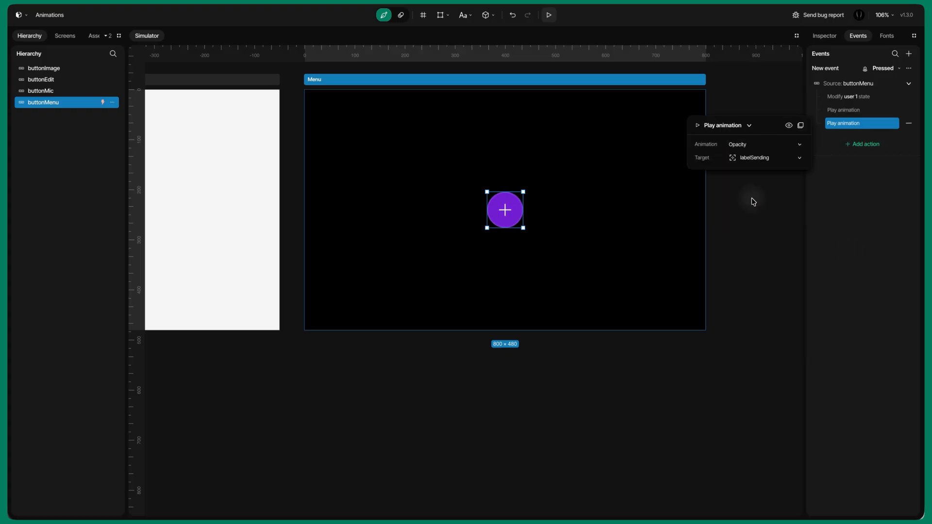
click(752, 162)
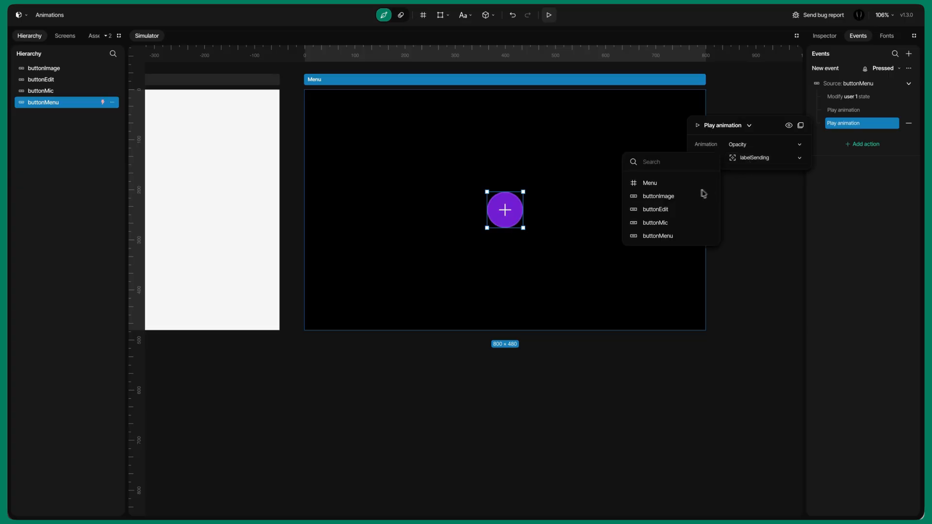
click(670, 198)
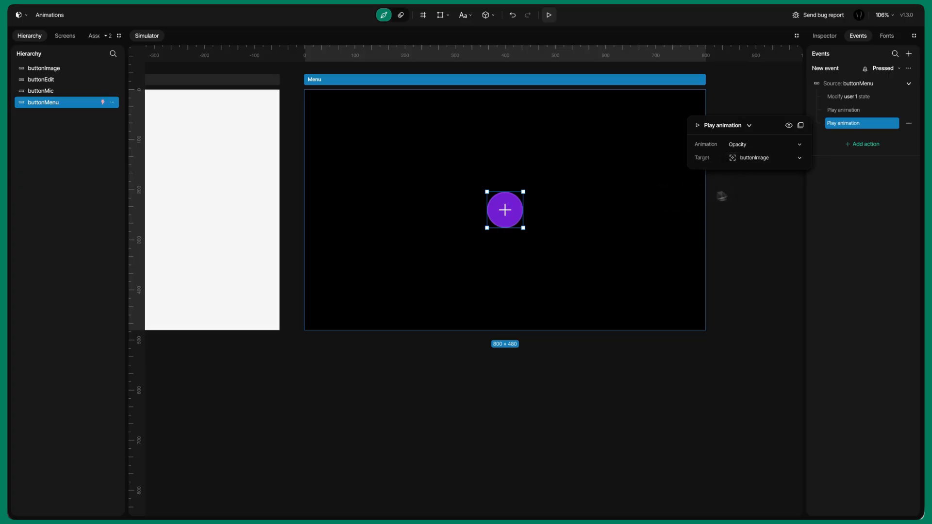
Add another Play animation action to the Pressed event, playing Opacity on buttonEdit.
click(854, 145)
scroll(844, 248, down, 5)
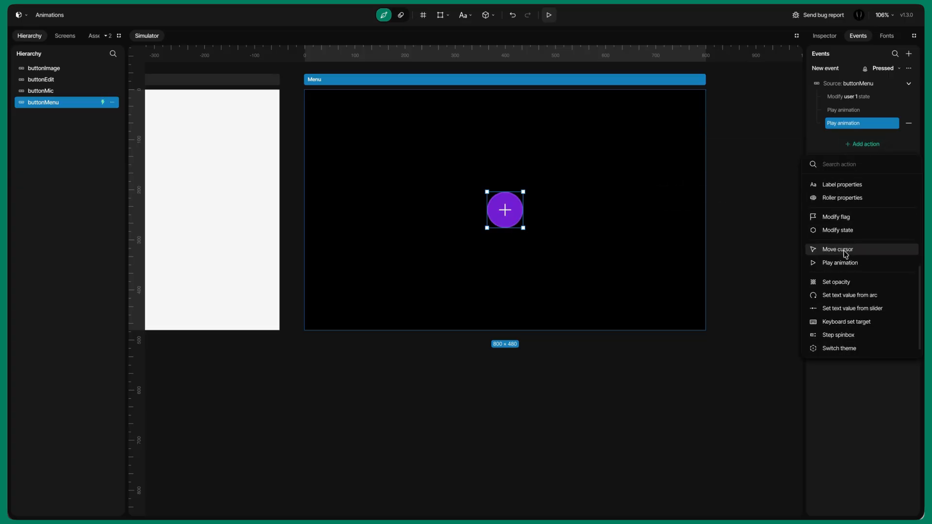
click(844, 266)
click(756, 160)
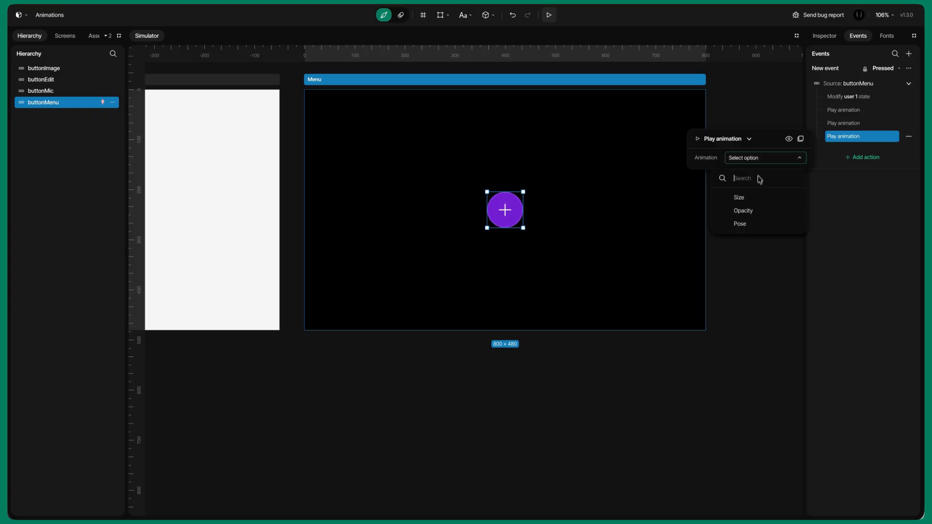
click(755, 209)
click(755, 178)
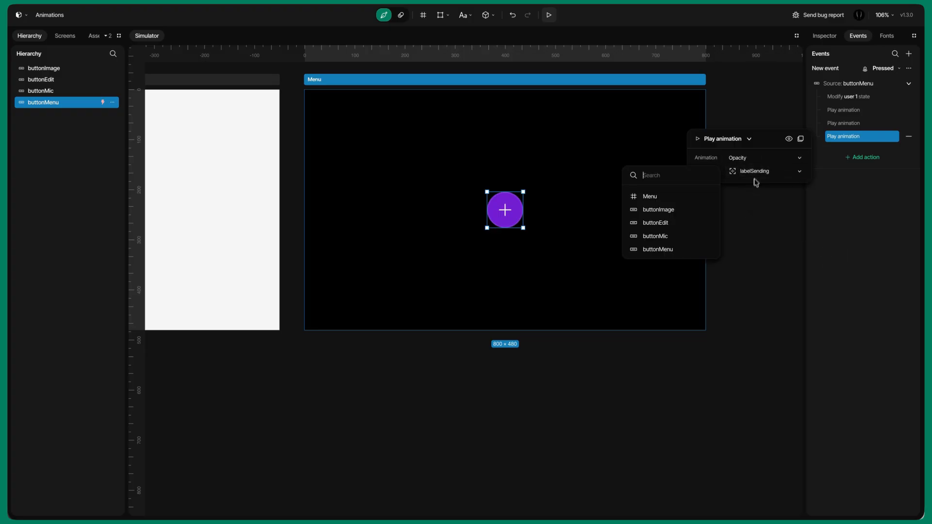
click(691, 222)
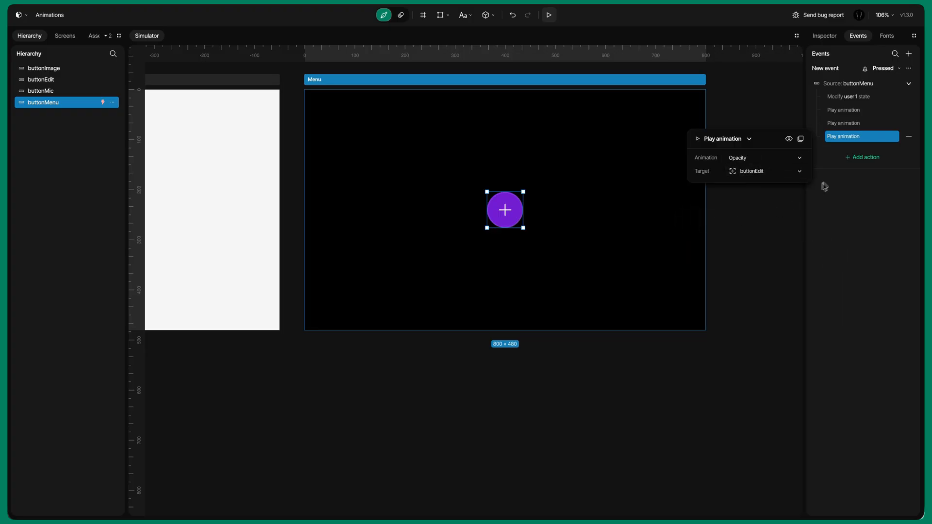
Add a Play animation action to the Pressed event that plays Opacity on buttonMic, then deselect buttonMenu.
click(853, 162)
click(853, 162)
scroll(851, 262, down, 2)
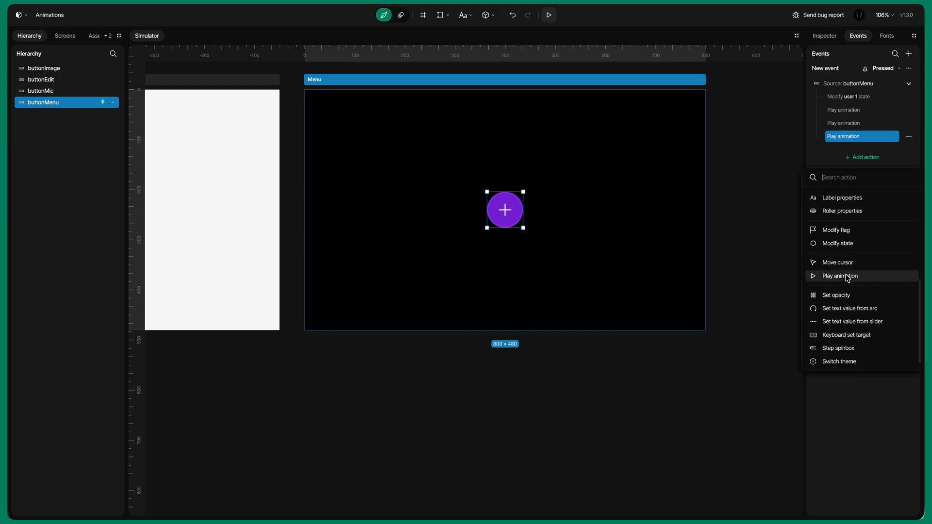
click(846, 276)
click(764, 173)
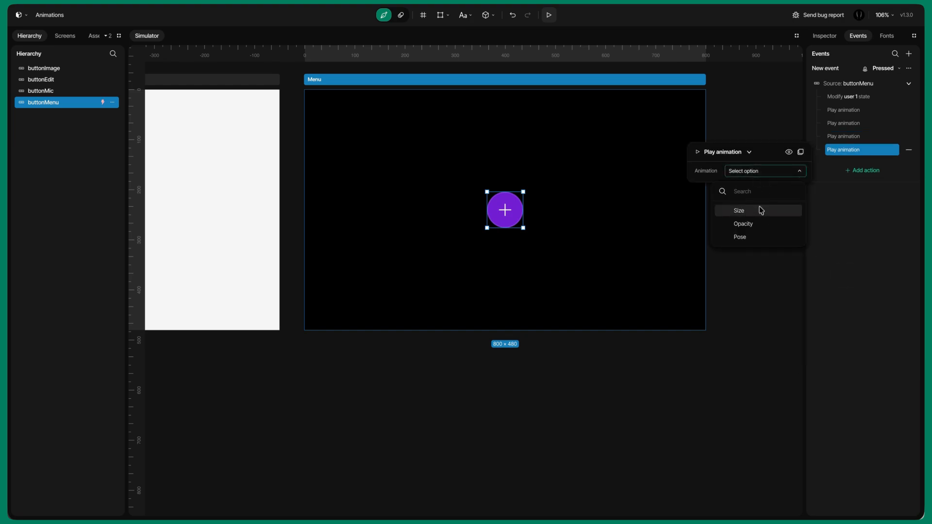
click(755, 223)
click(752, 187)
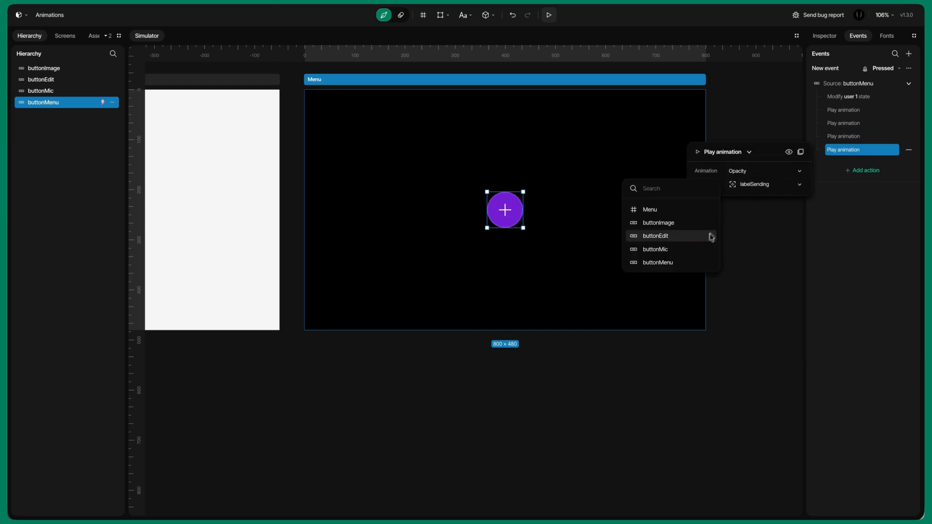
click(700, 250)
click(770, 238)
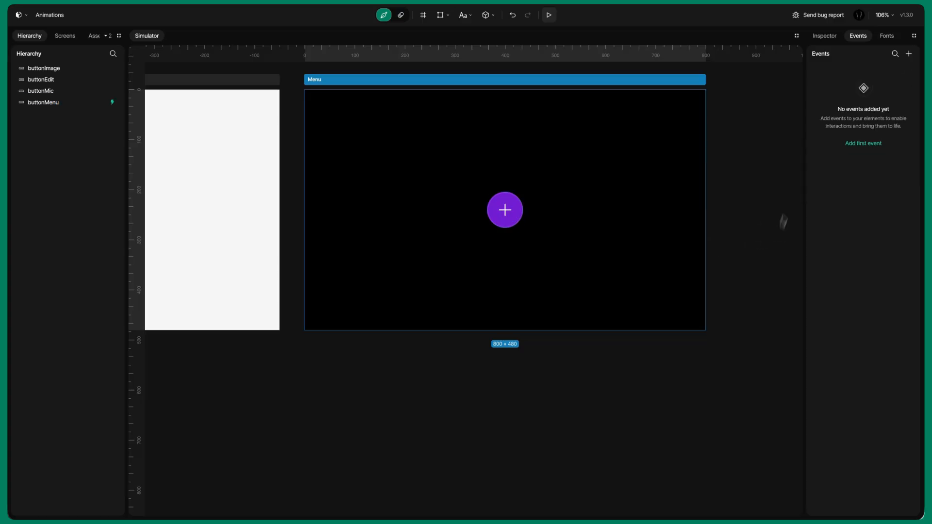
Run the Menu screen in player mode and trigger the plus button to test its animations.
click(824, 38)
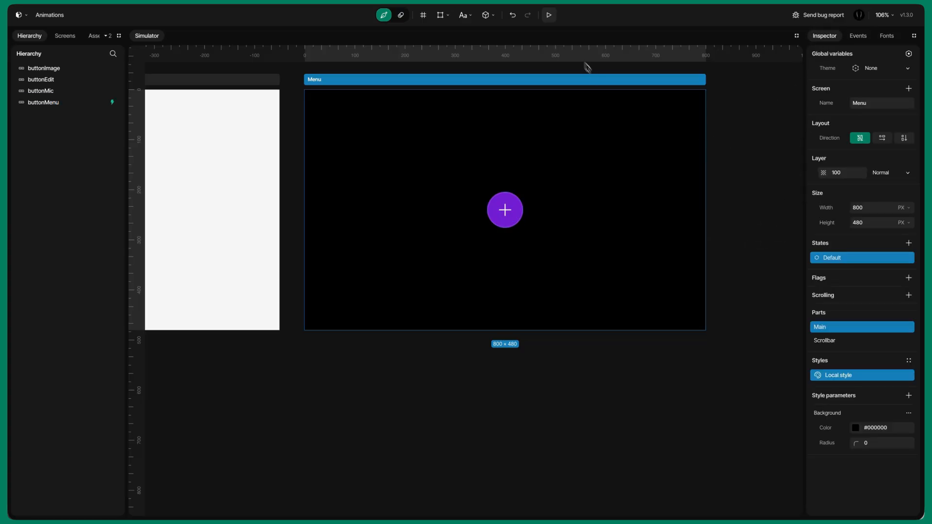
click(551, 17)
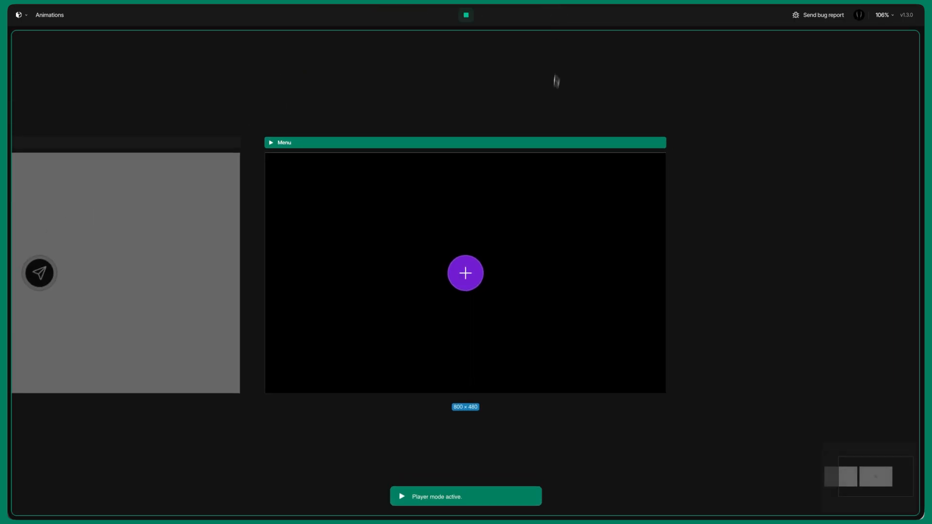
click(477, 281)
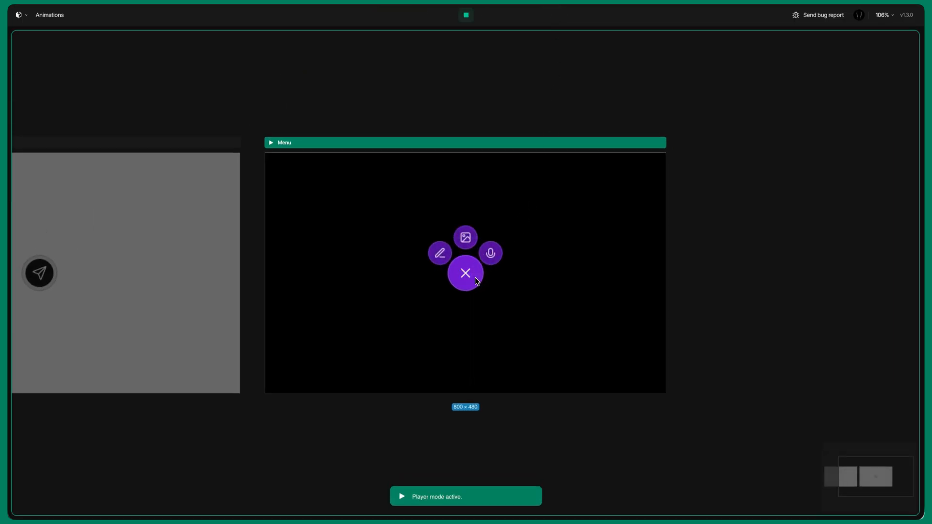